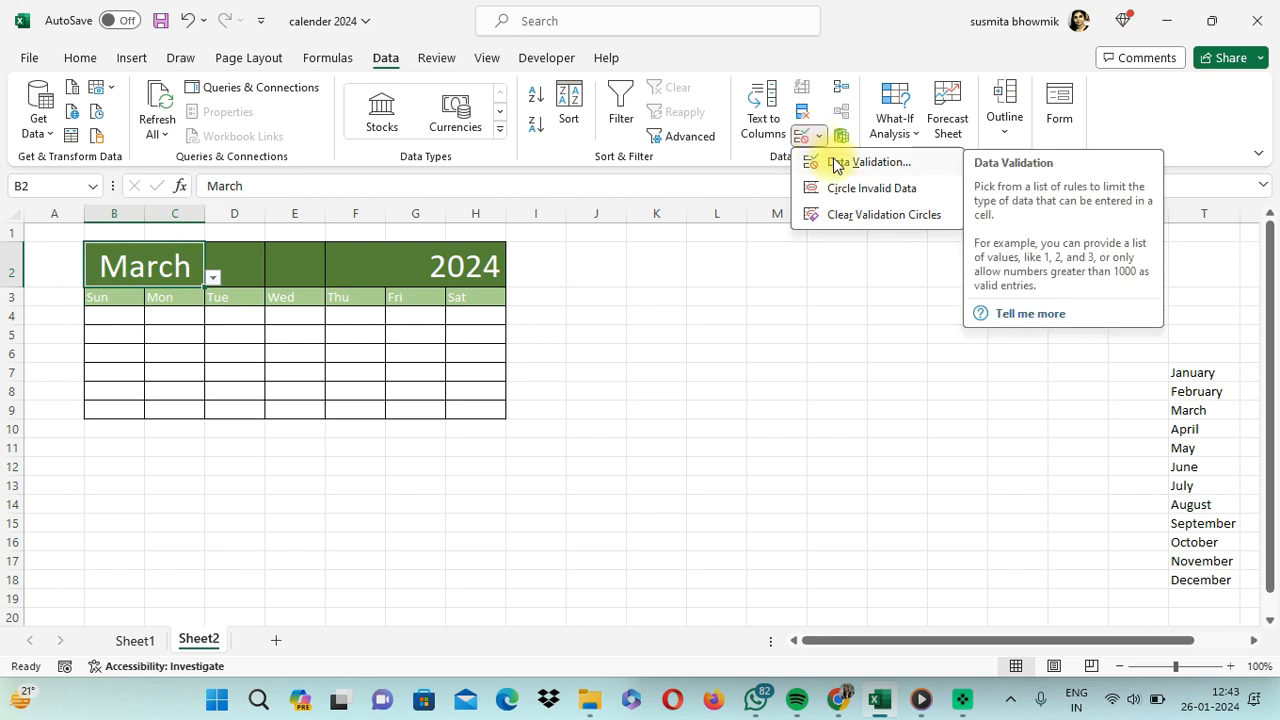
# Step: Set month cell B2's data validation to a list sourced from =$T$7:$T$18, and choose January from its dropdown
pyautogui.click(835, 165)
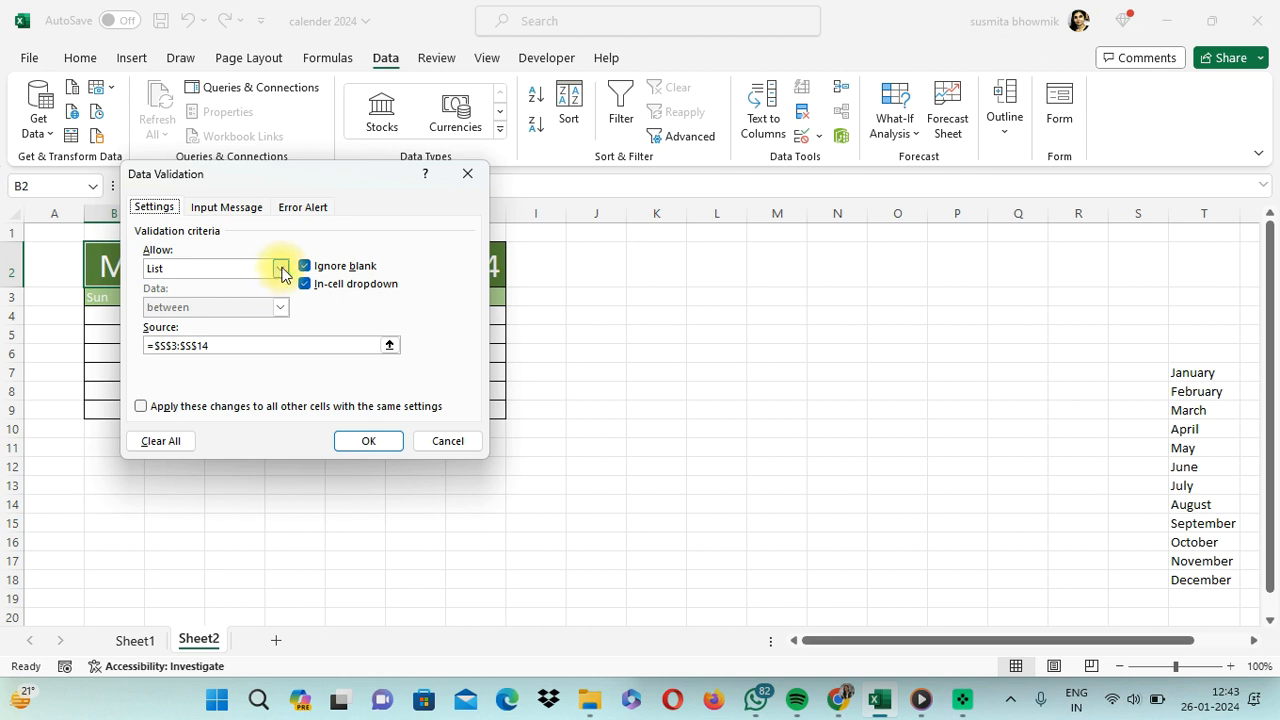
pyautogui.click(280, 270)
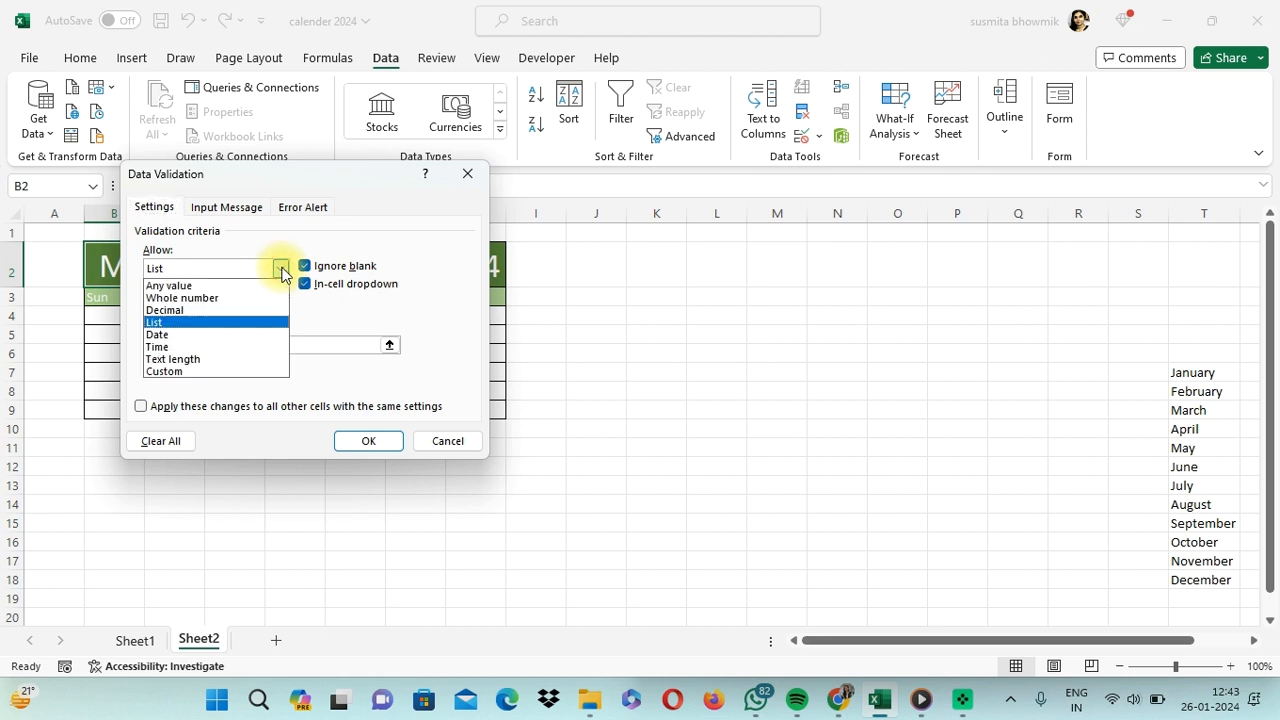
pyautogui.click(172, 323)
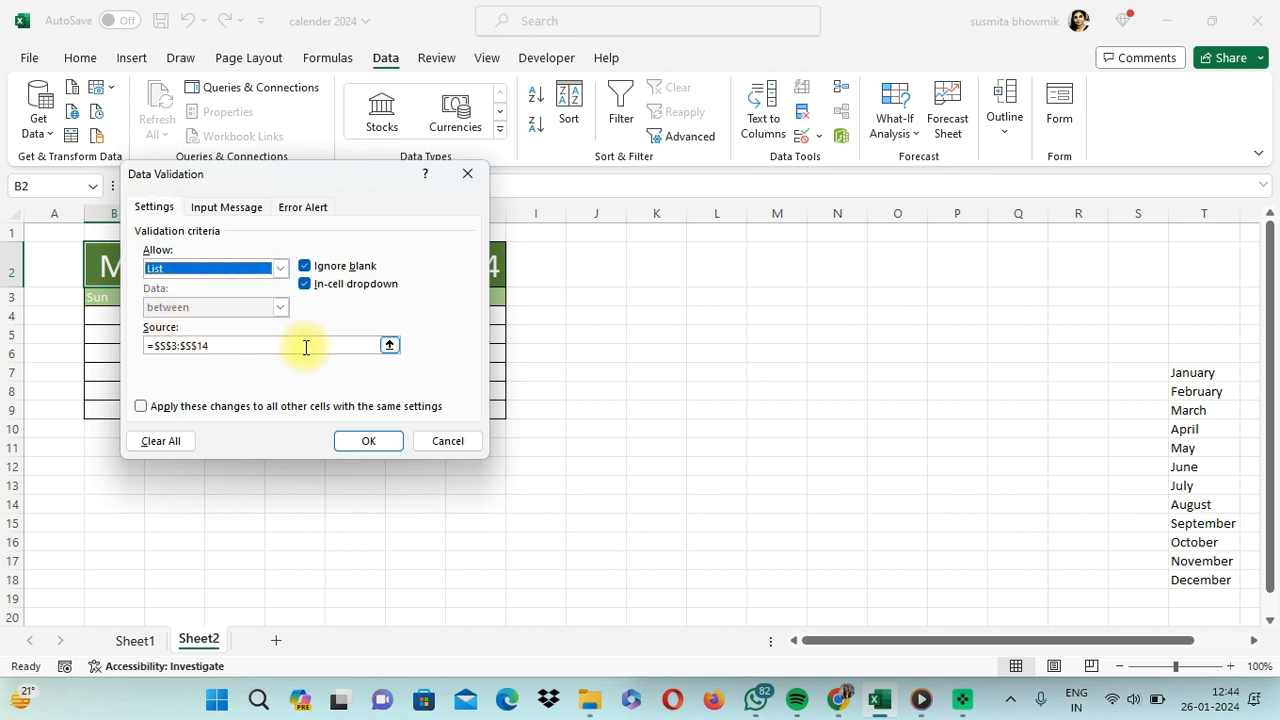
pyautogui.click(389, 346)
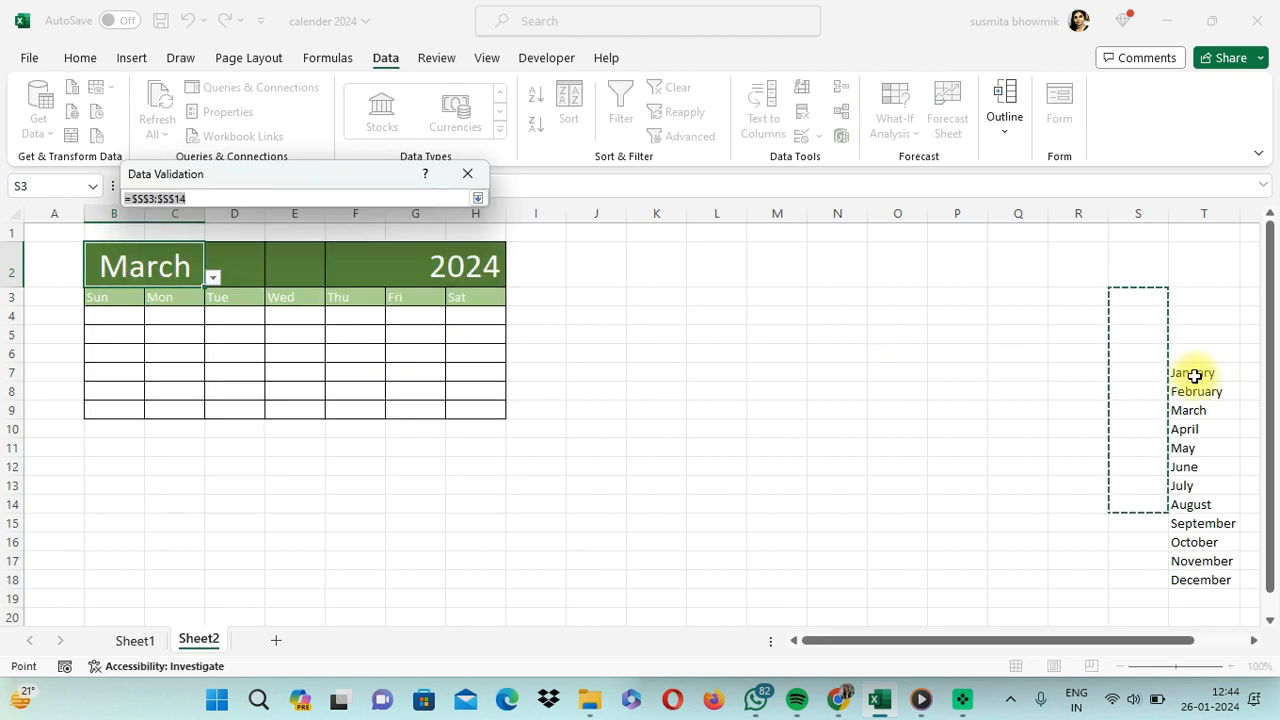
pyautogui.moveTo(1197, 372); pyautogui.dragTo(1223, 580)
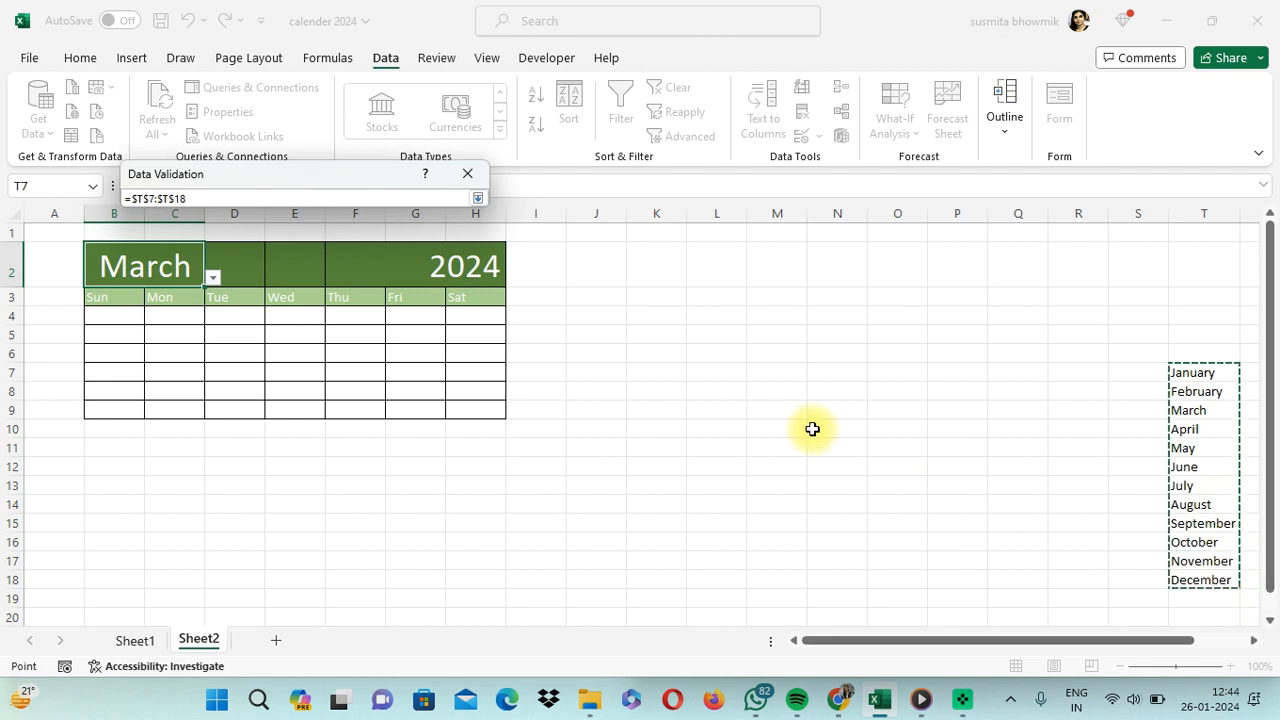
pyautogui.click(476, 199)
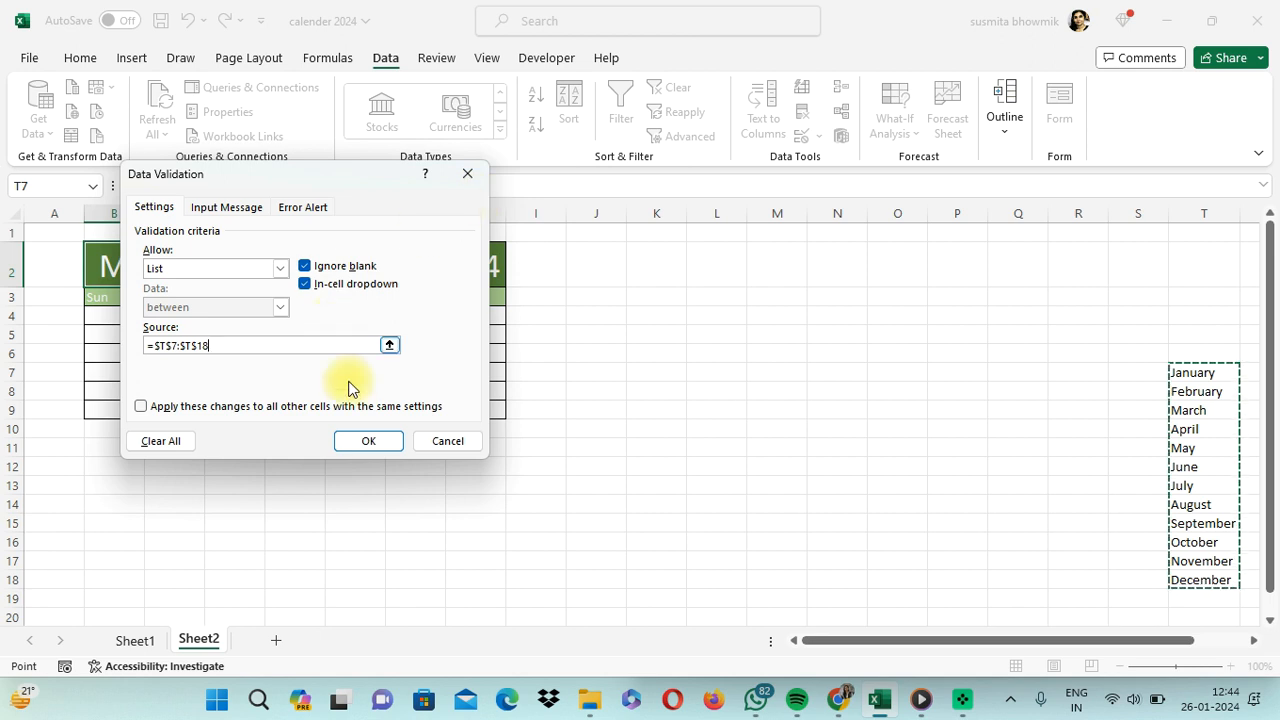
pyautogui.click(363, 437)
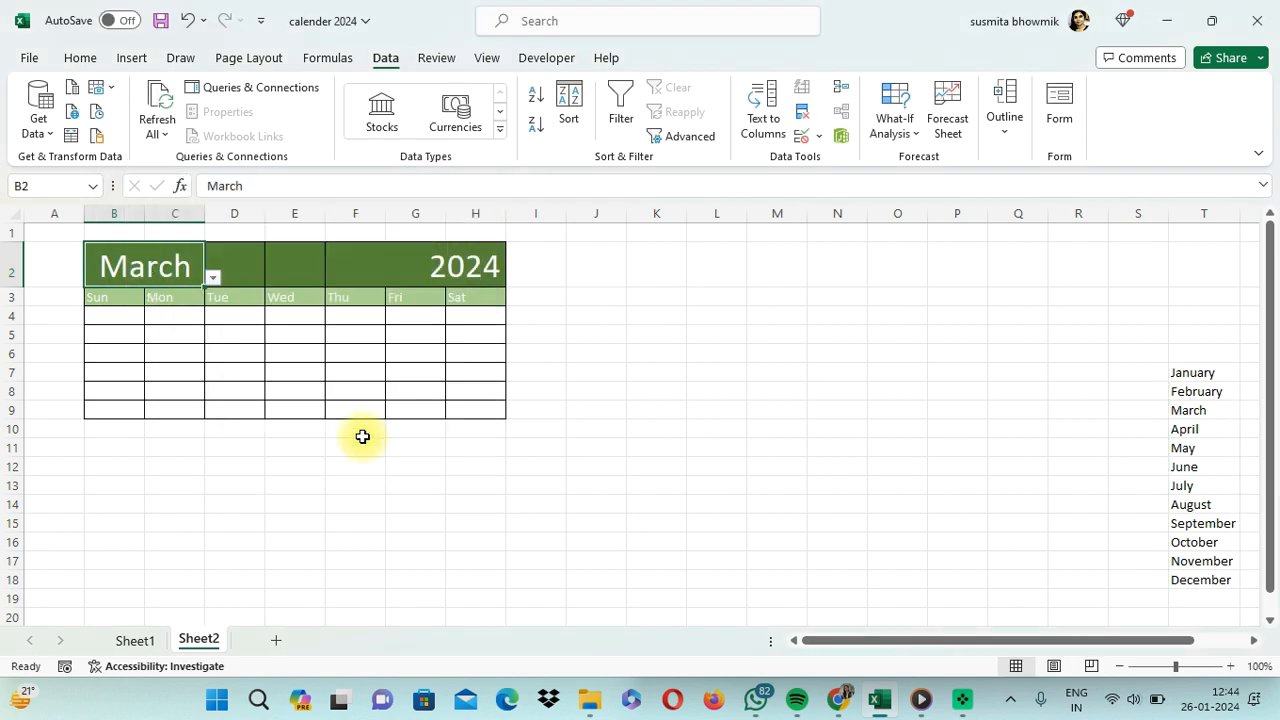
pyautogui.click(212, 277)
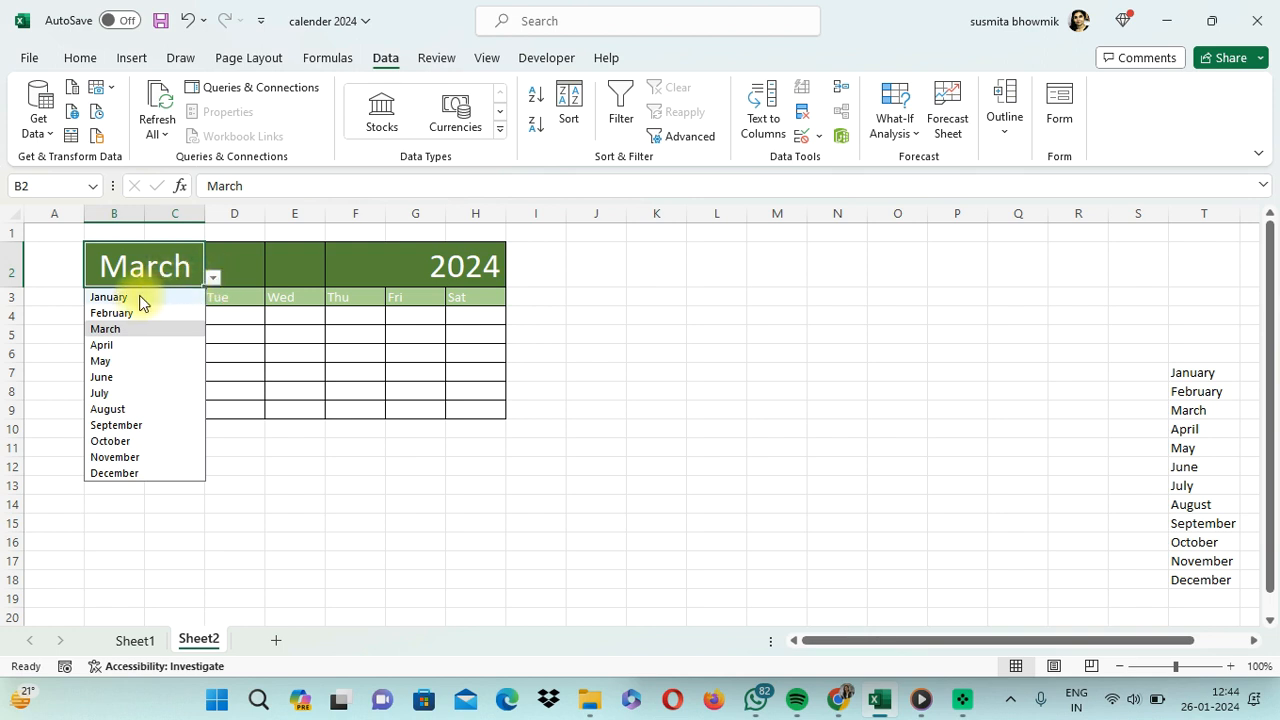
pyautogui.click(109, 297)
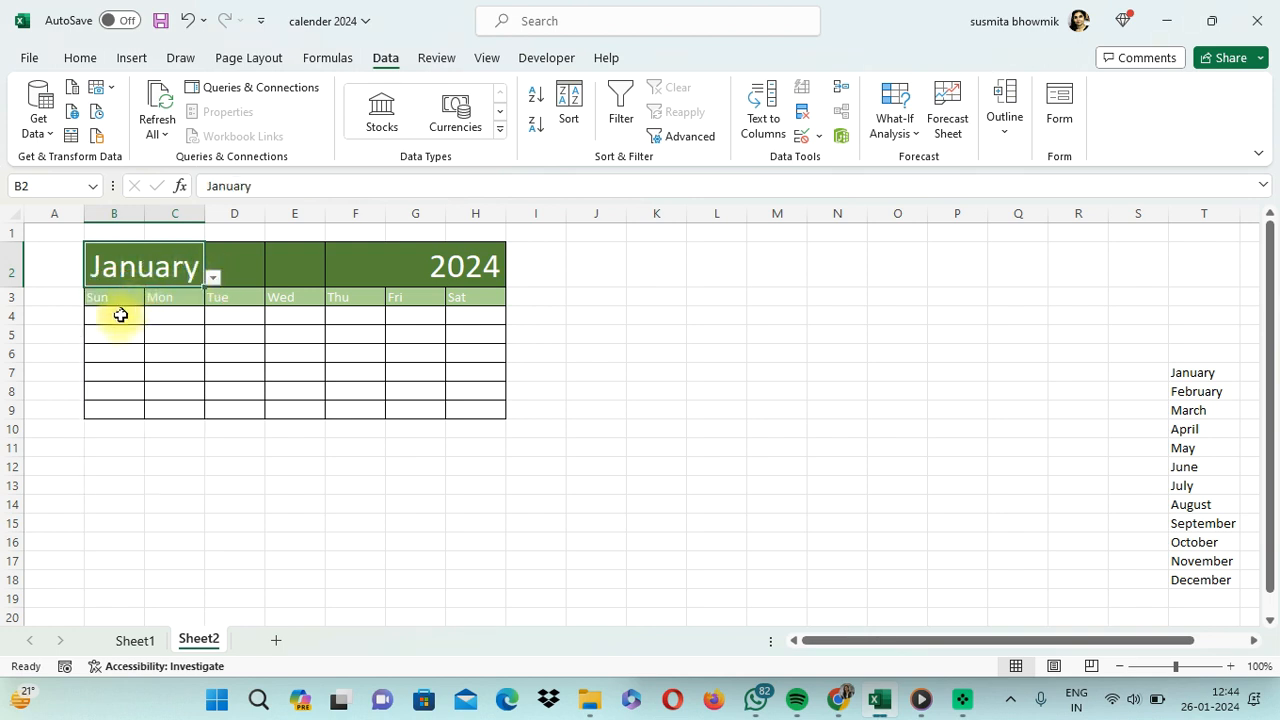
# Step: Enter the formula =SEQUENCE(6,7,DATEVALUE(B2&F2)-WEEKDAY(DATEVALUE(B2&F2))+1) in cell B4 to fill the calendar grid
pyautogui.click(110, 313)
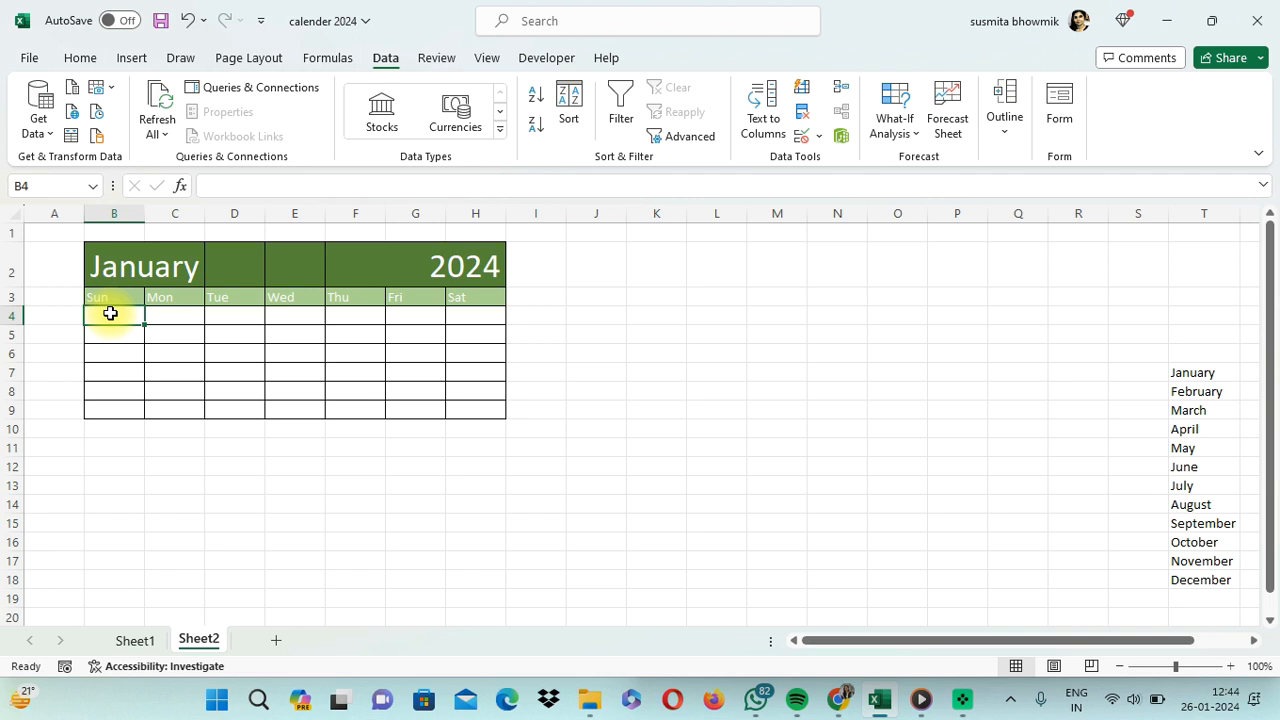
pyautogui.press('super+shift+s')
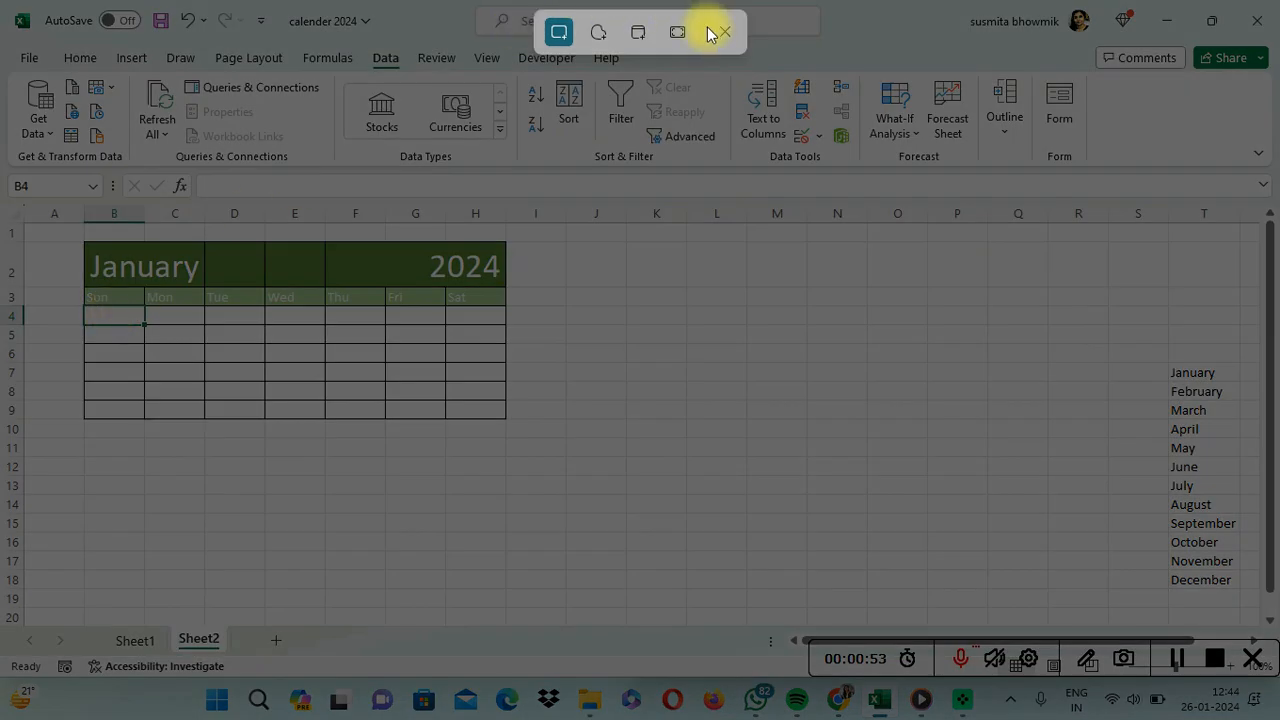
pyautogui.click(724, 31)
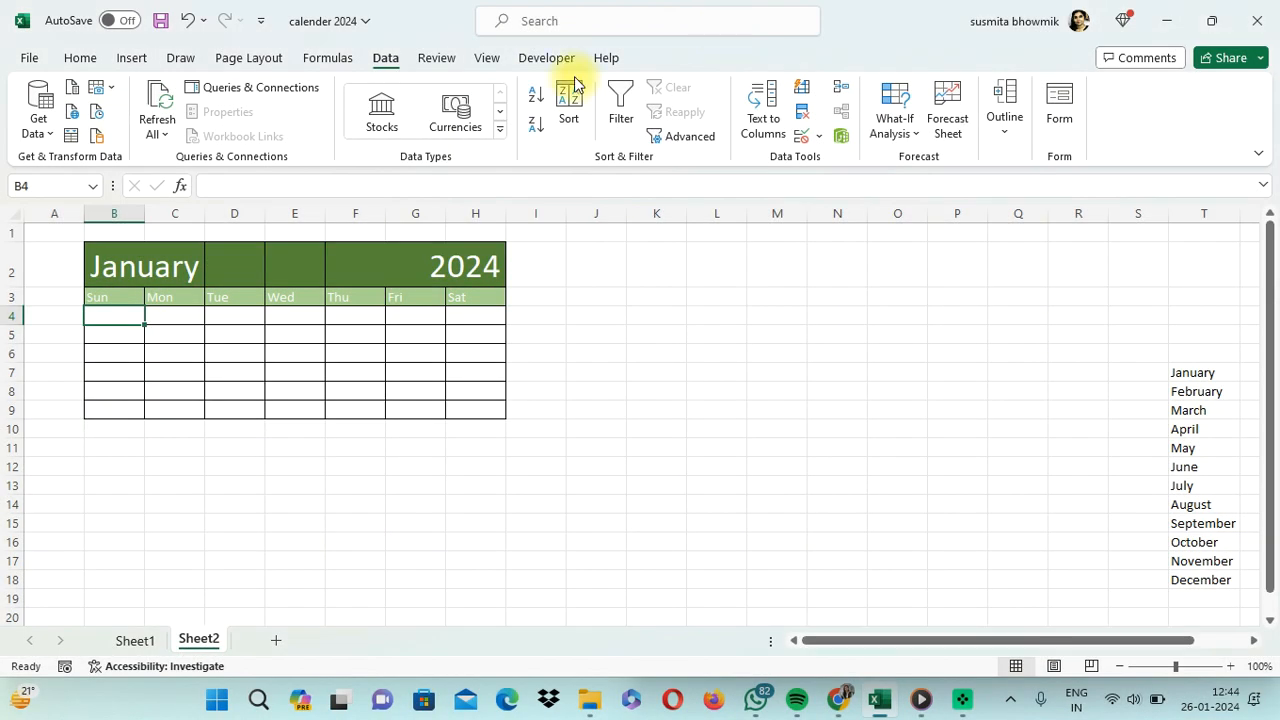
pyautogui.write('=')
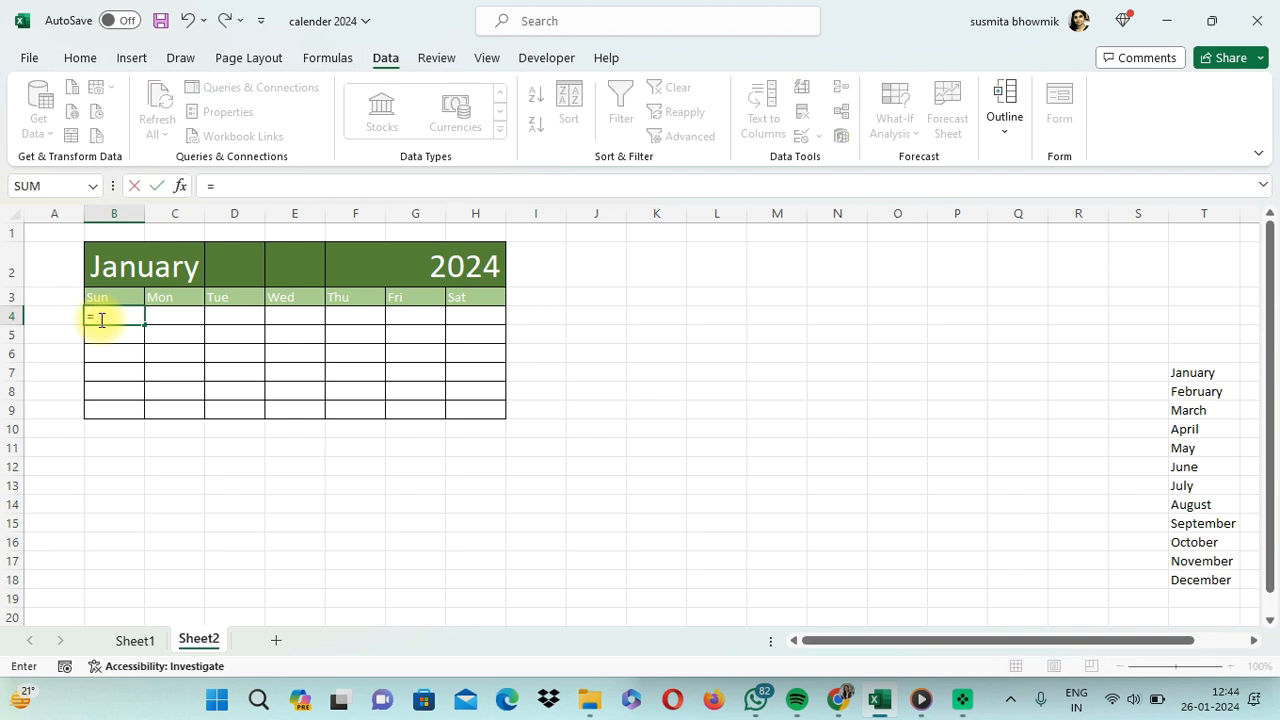
pyautogui.write('sequence')
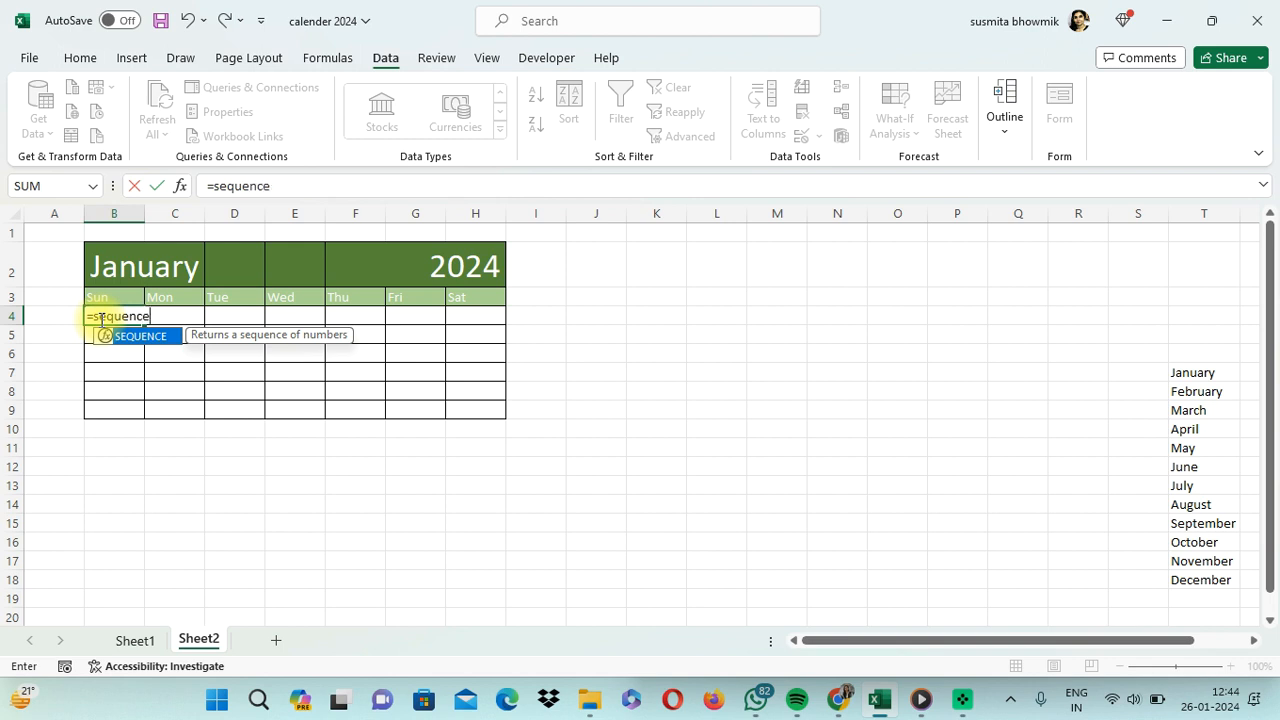
pyautogui.write('(')
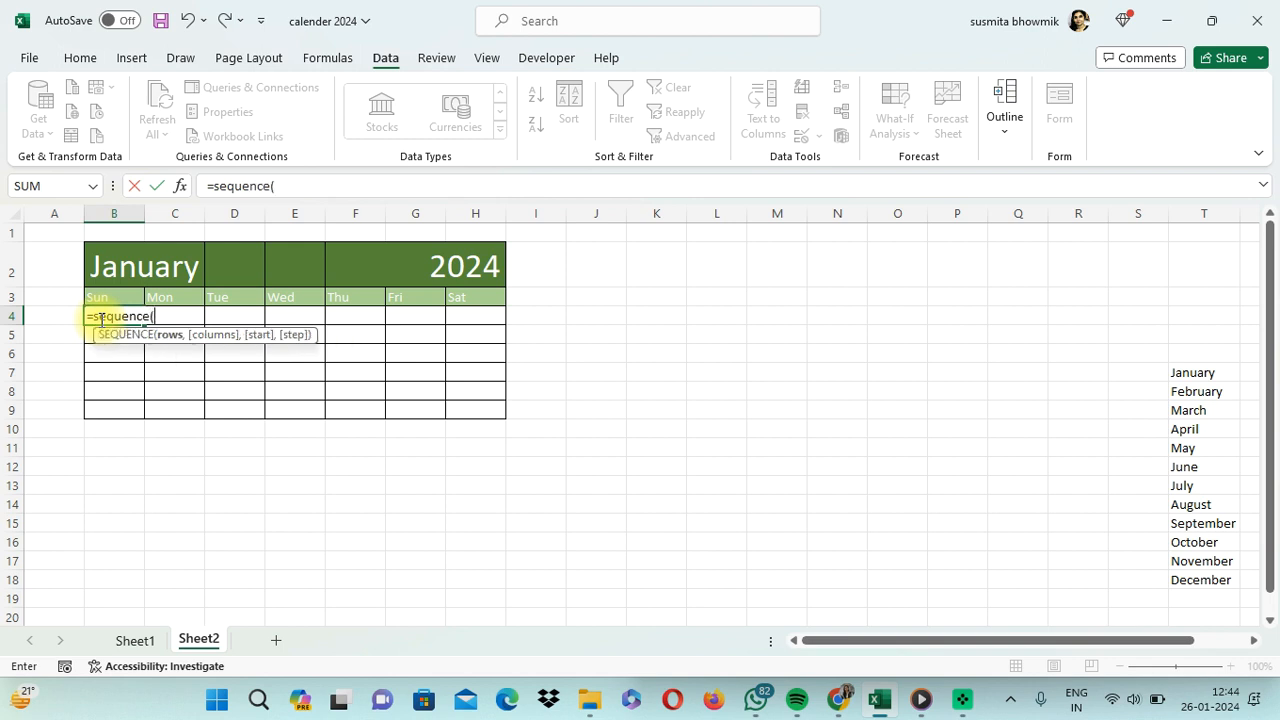
pyautogui.write('6,7,')
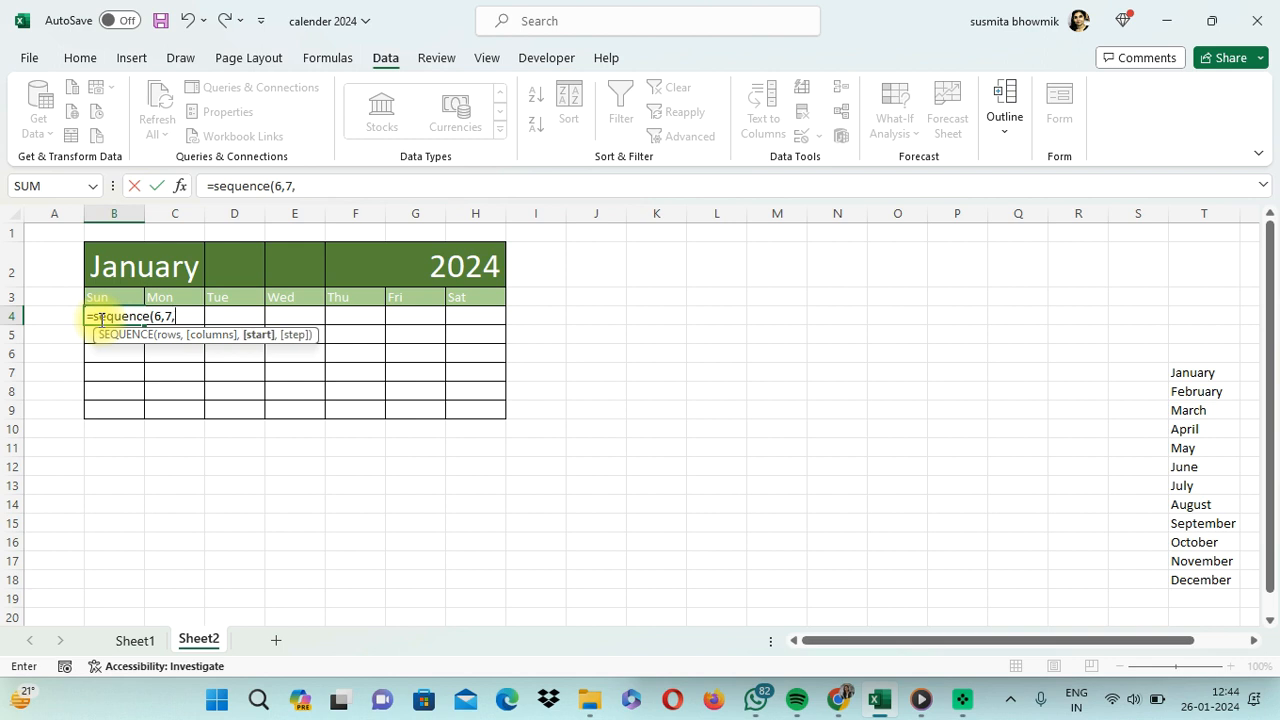
pyautogui.write('dat')
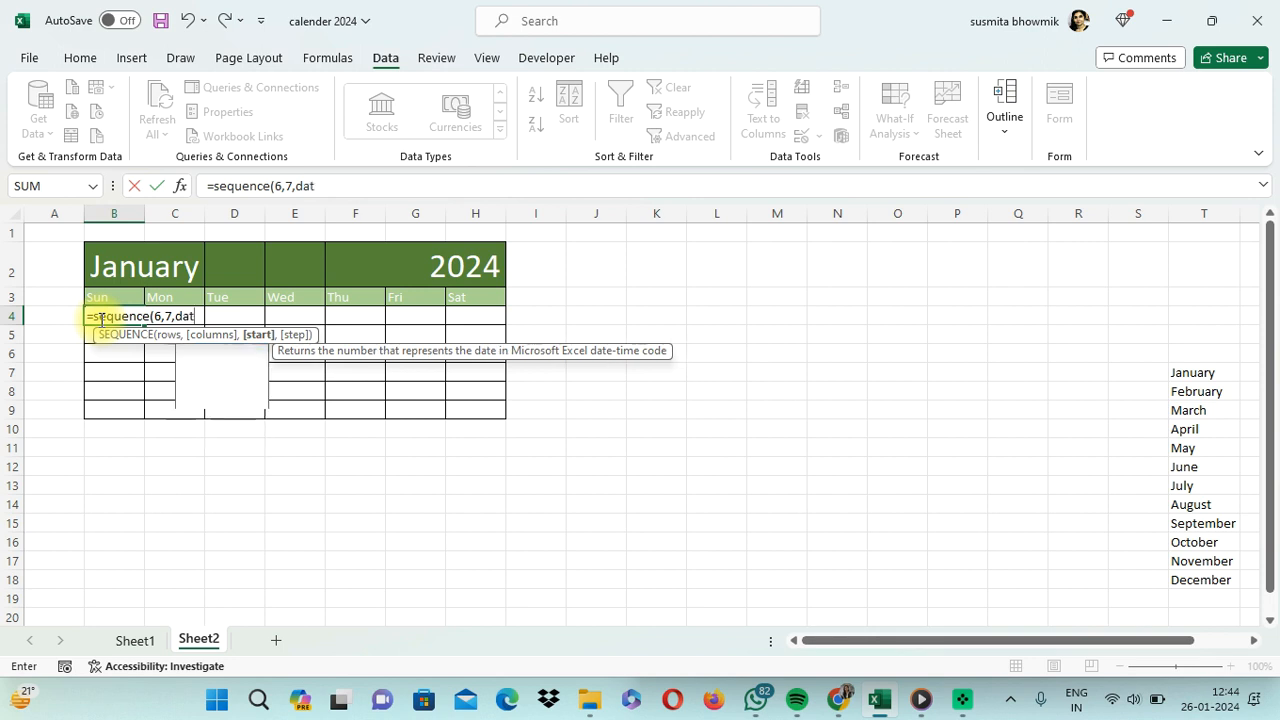
pyautogui.write('eval')
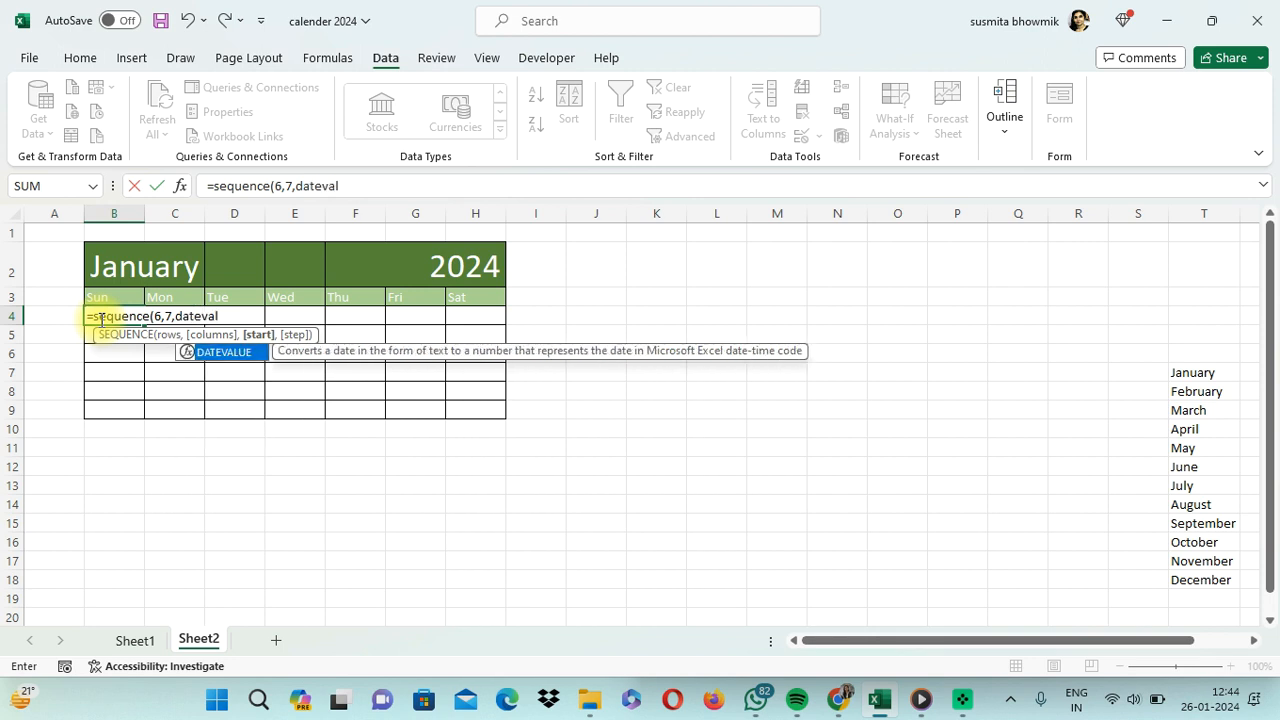
pyautogui.write('ue(')
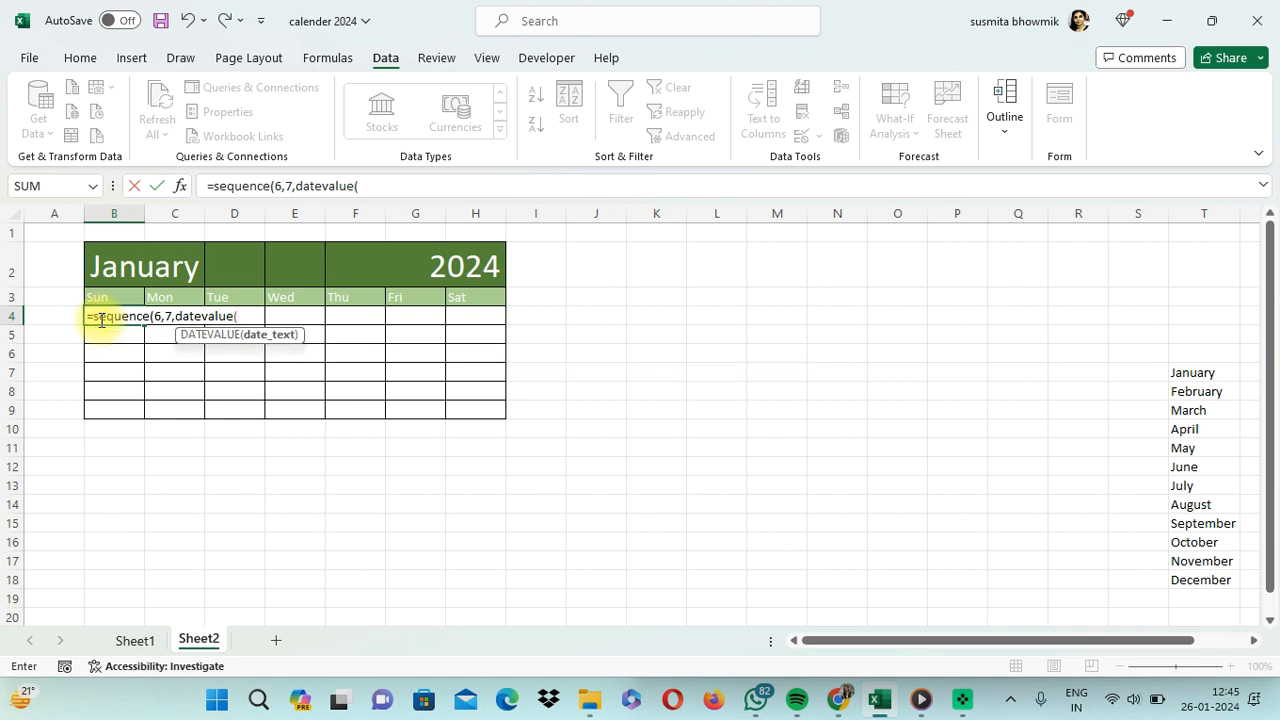
pyautogui.write('b')
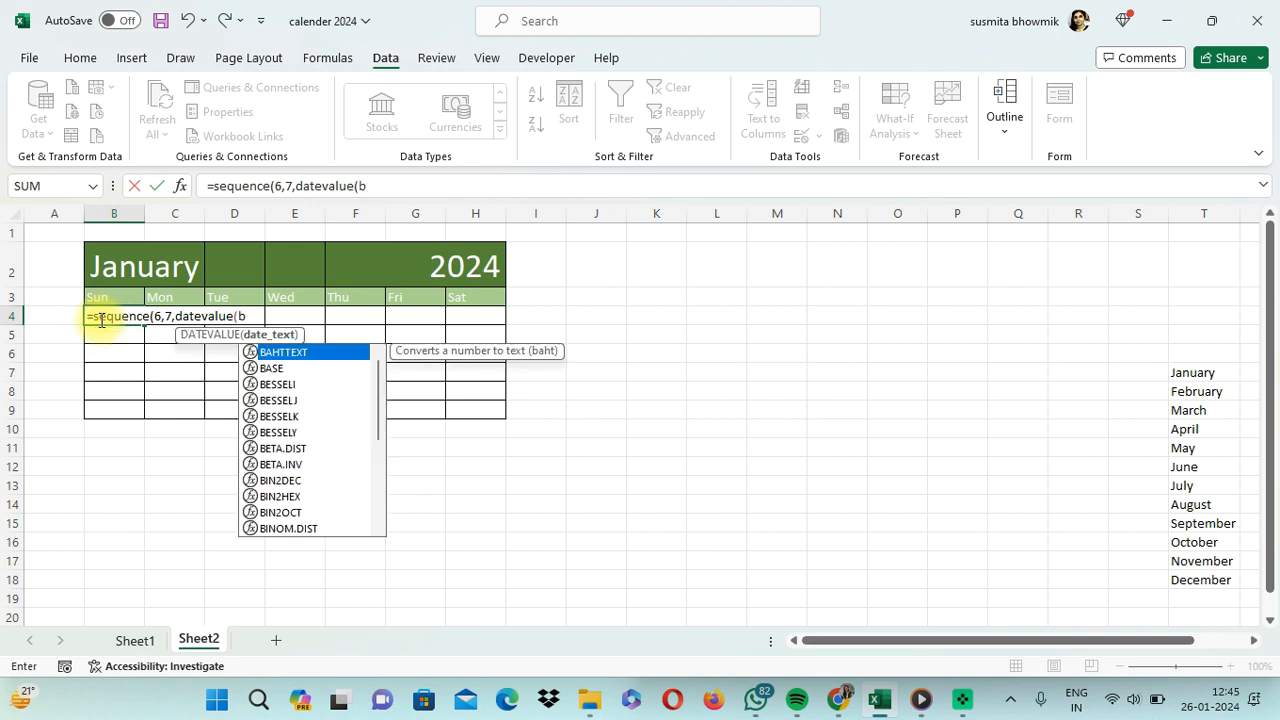
pyautogui.write('2')
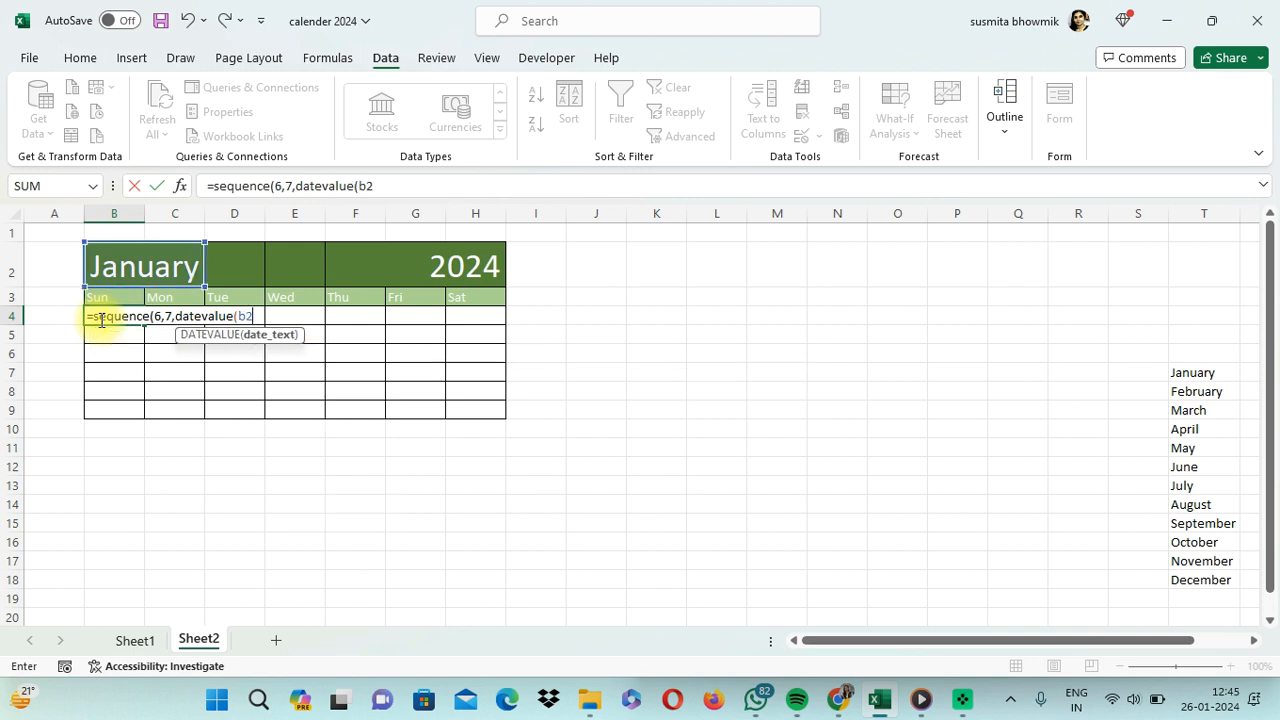
pyautogui.write('&f2')
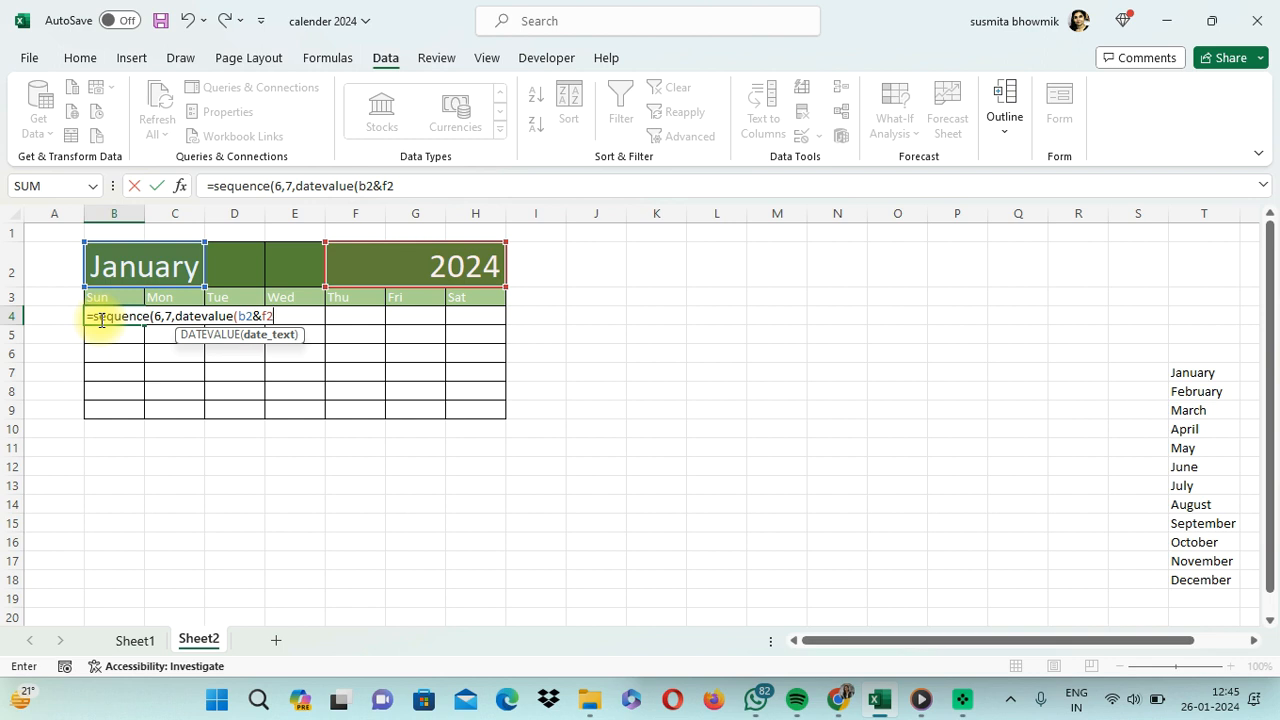
pyautogui.write(')')
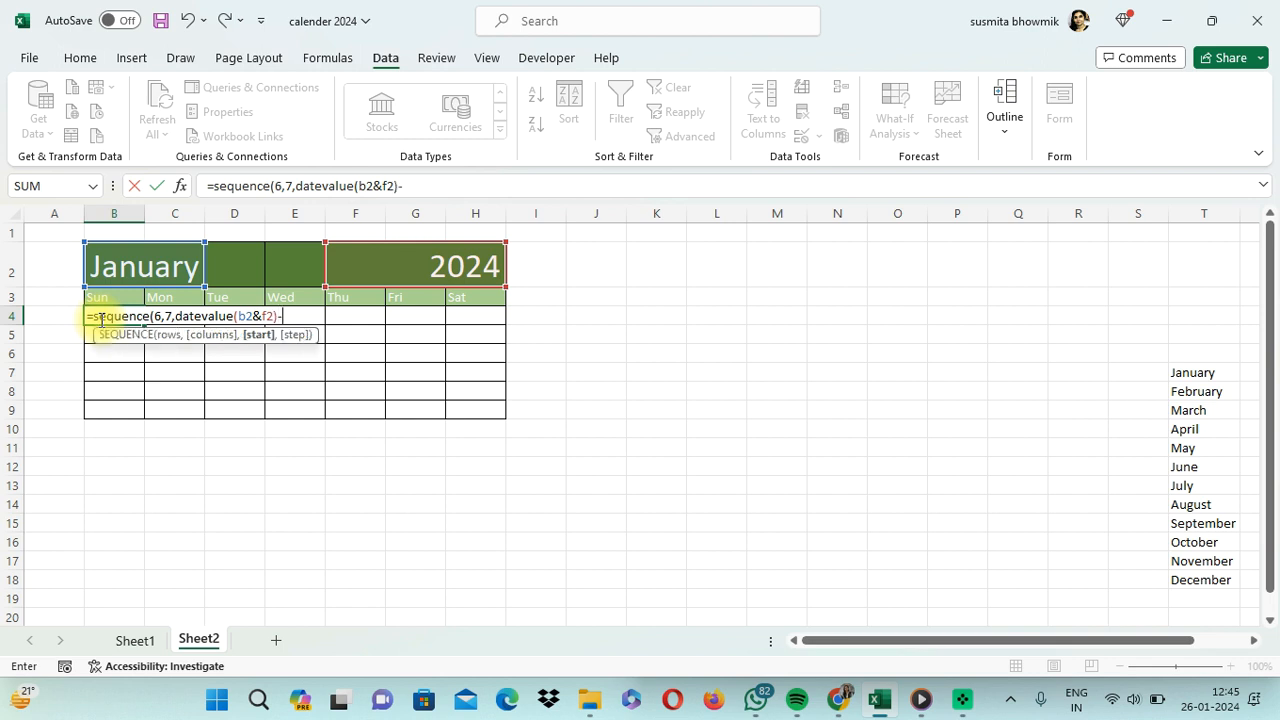
pyautogui.write('-wee')
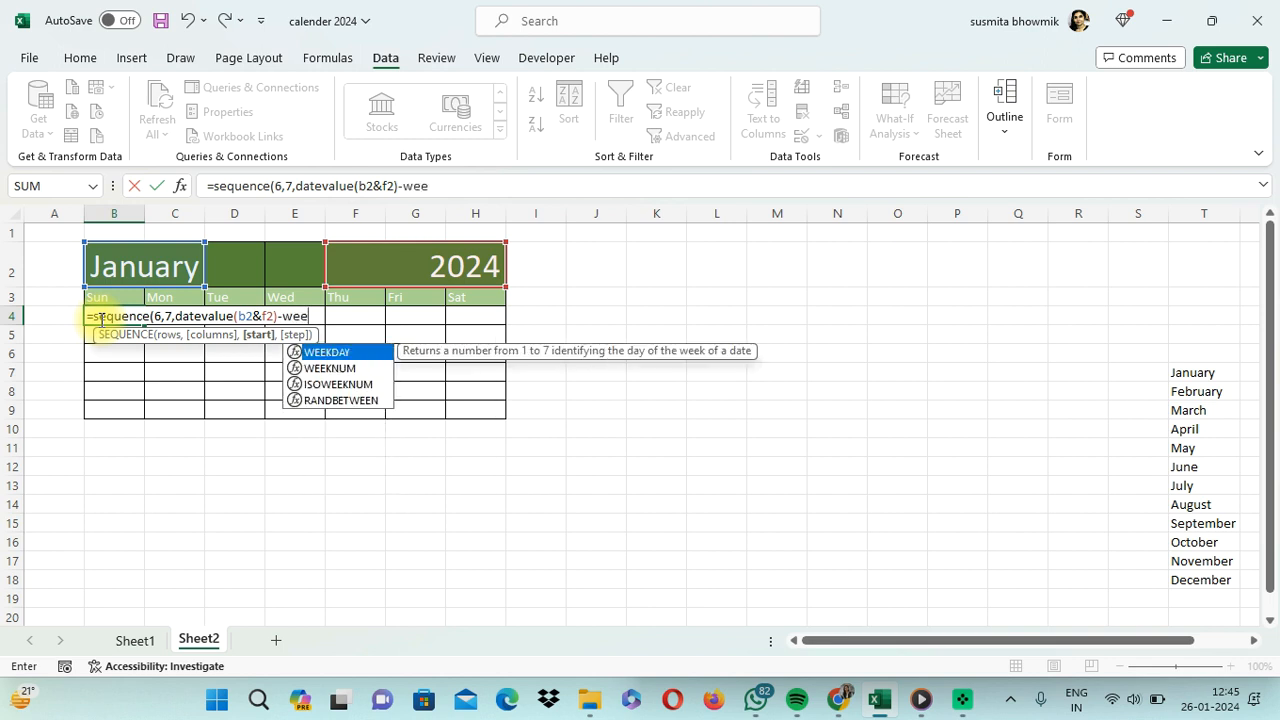
pyautogui.write('kday')
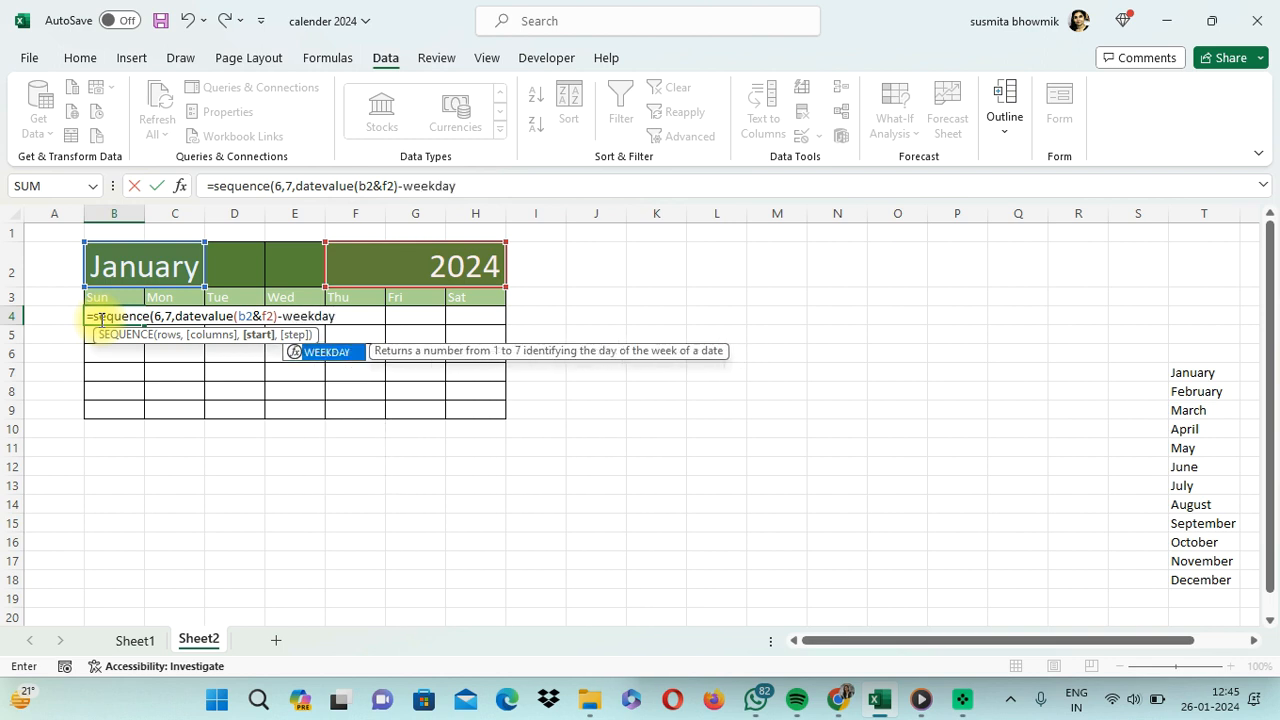
pyautogui.write('(')
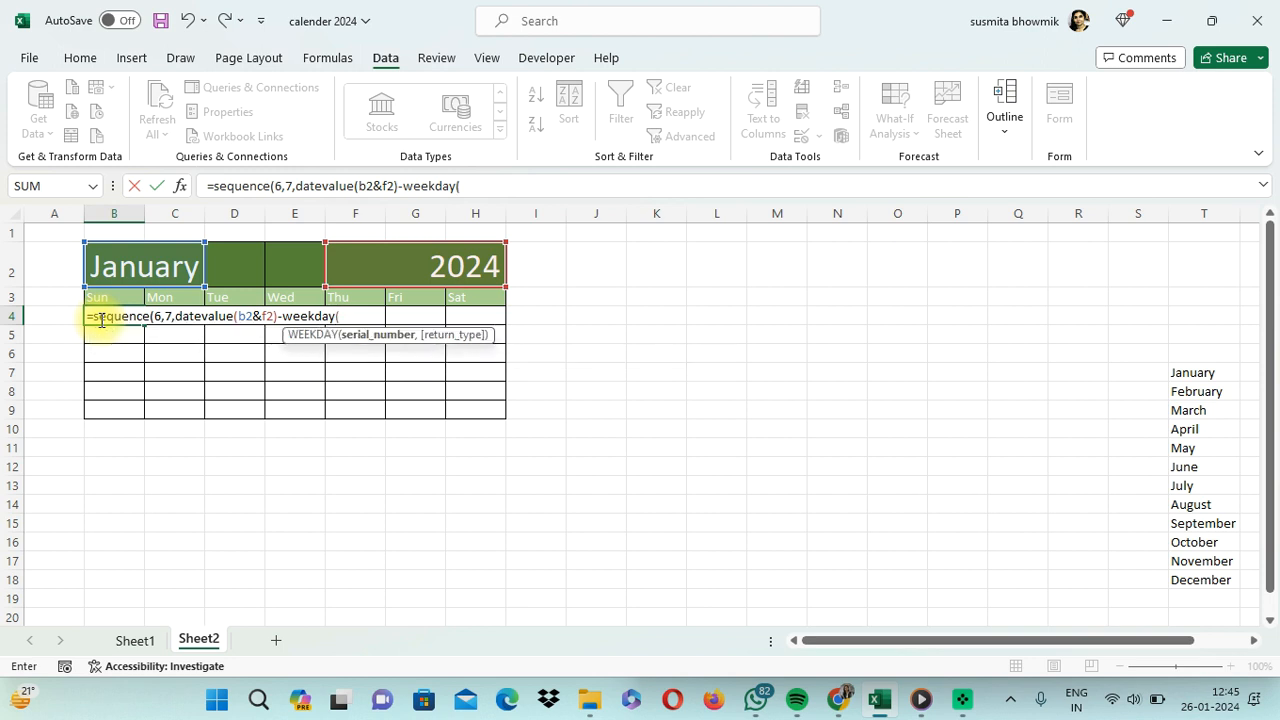
pyautogui.write('date')
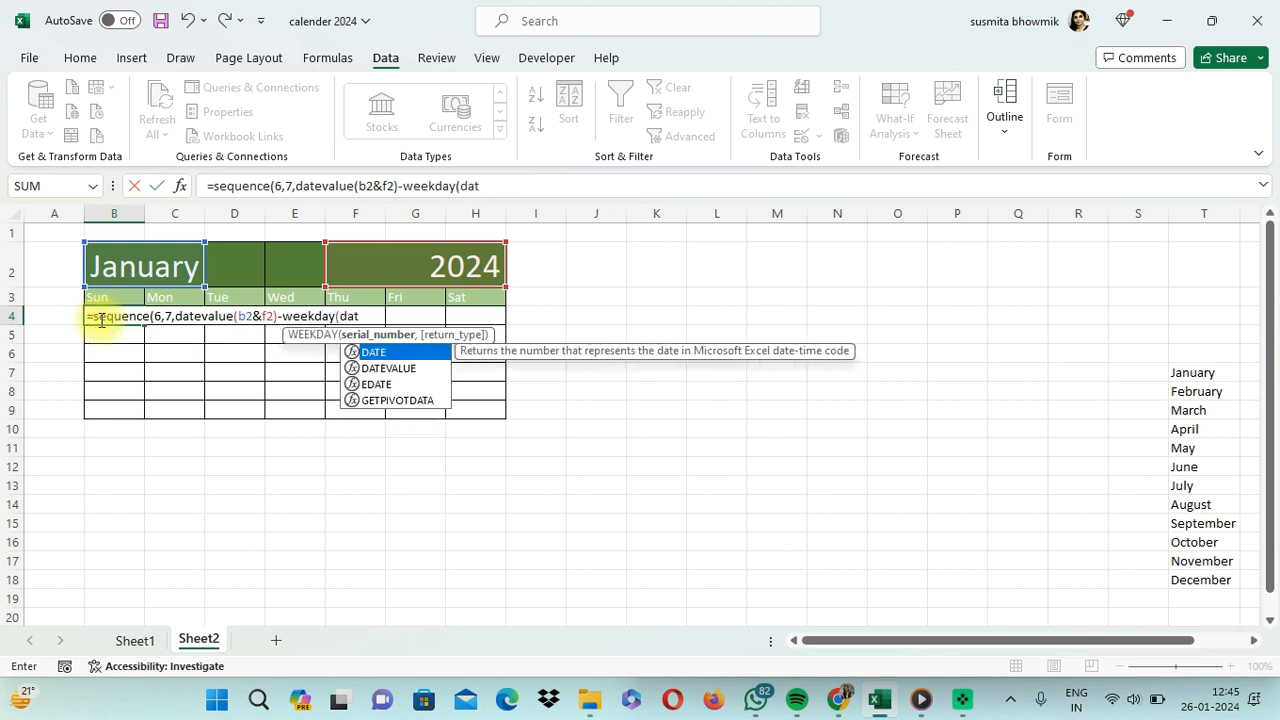
pyautogui.write('value')
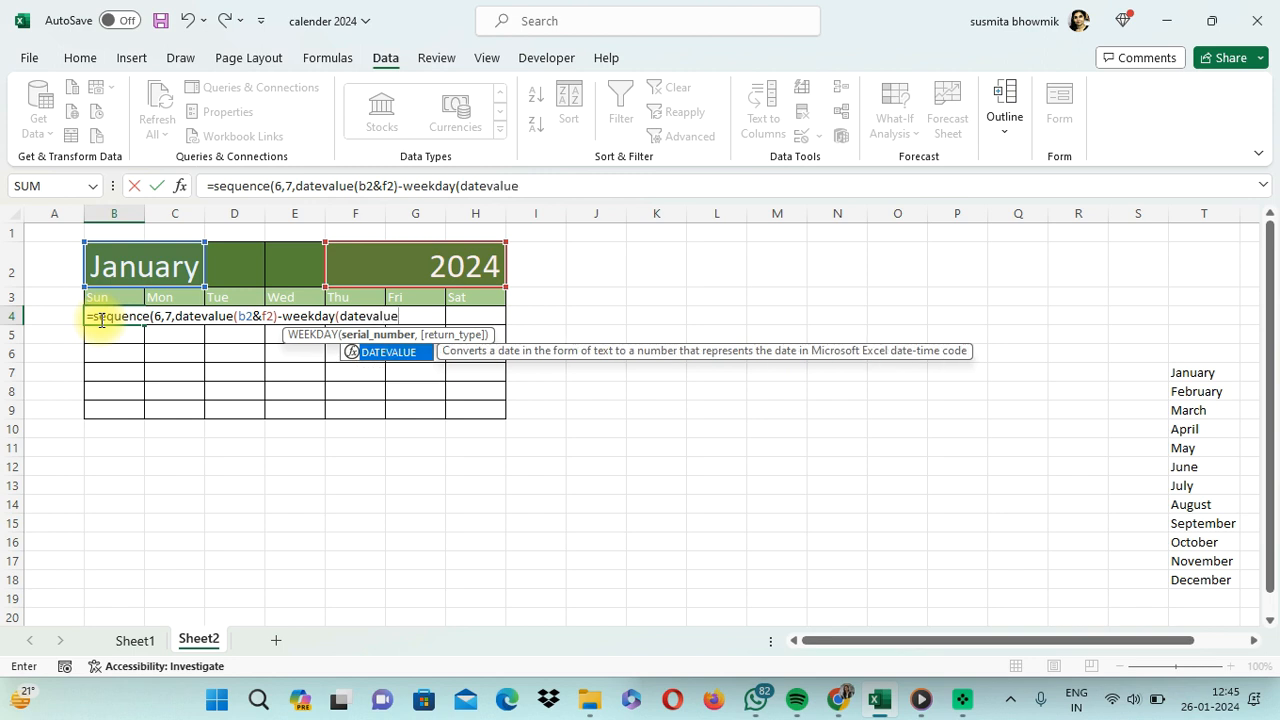
pyautogui.write('(')
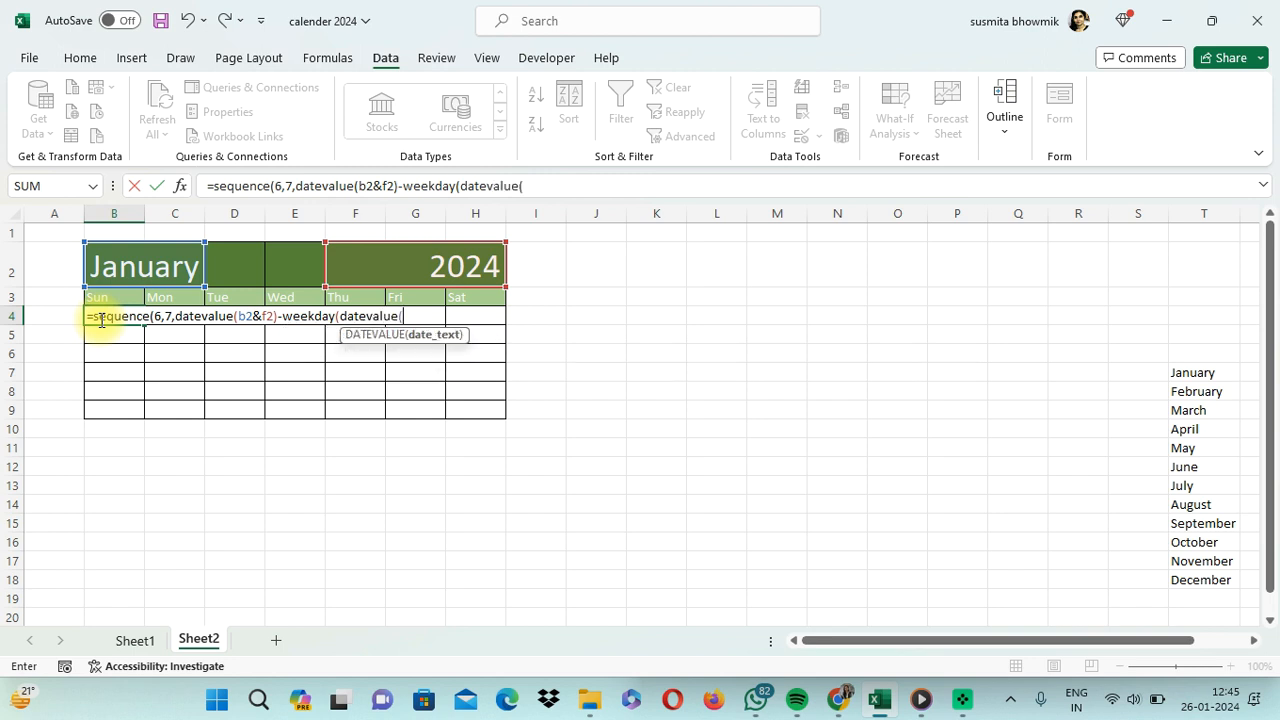
pyautogui.write('b')
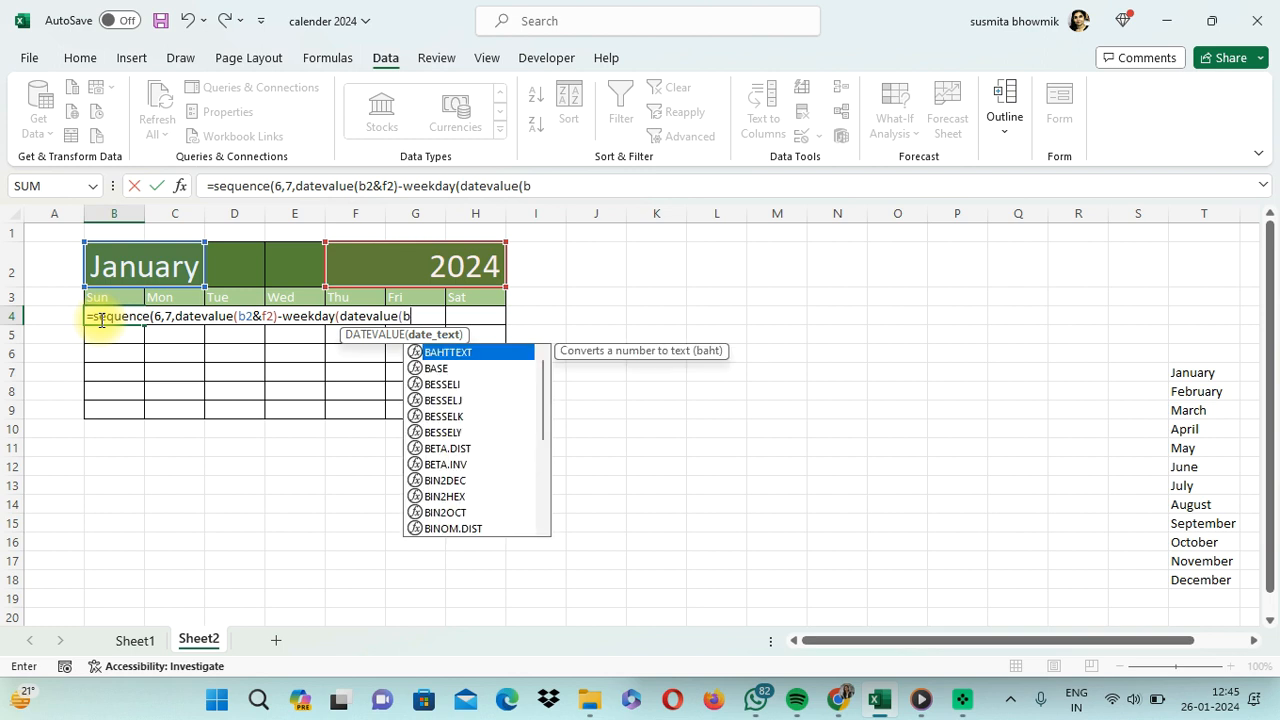
pyautogui.write('2&f2')
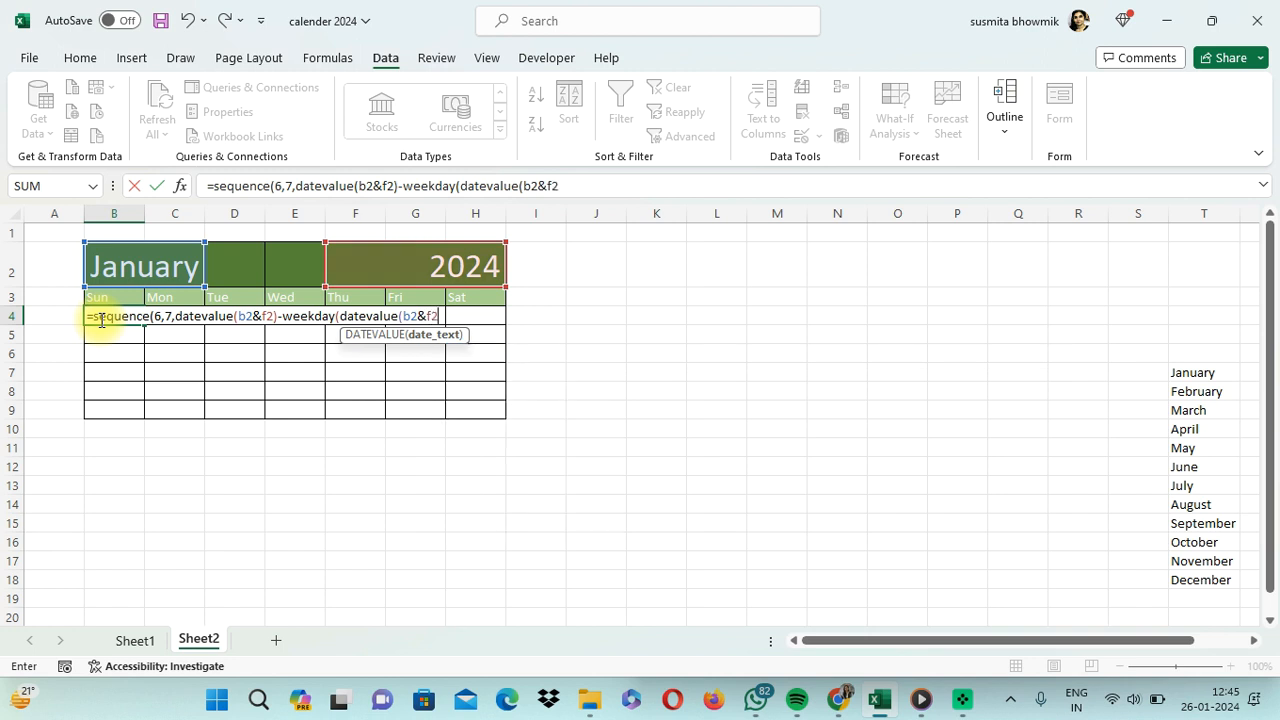
pyautogui.write('))+')
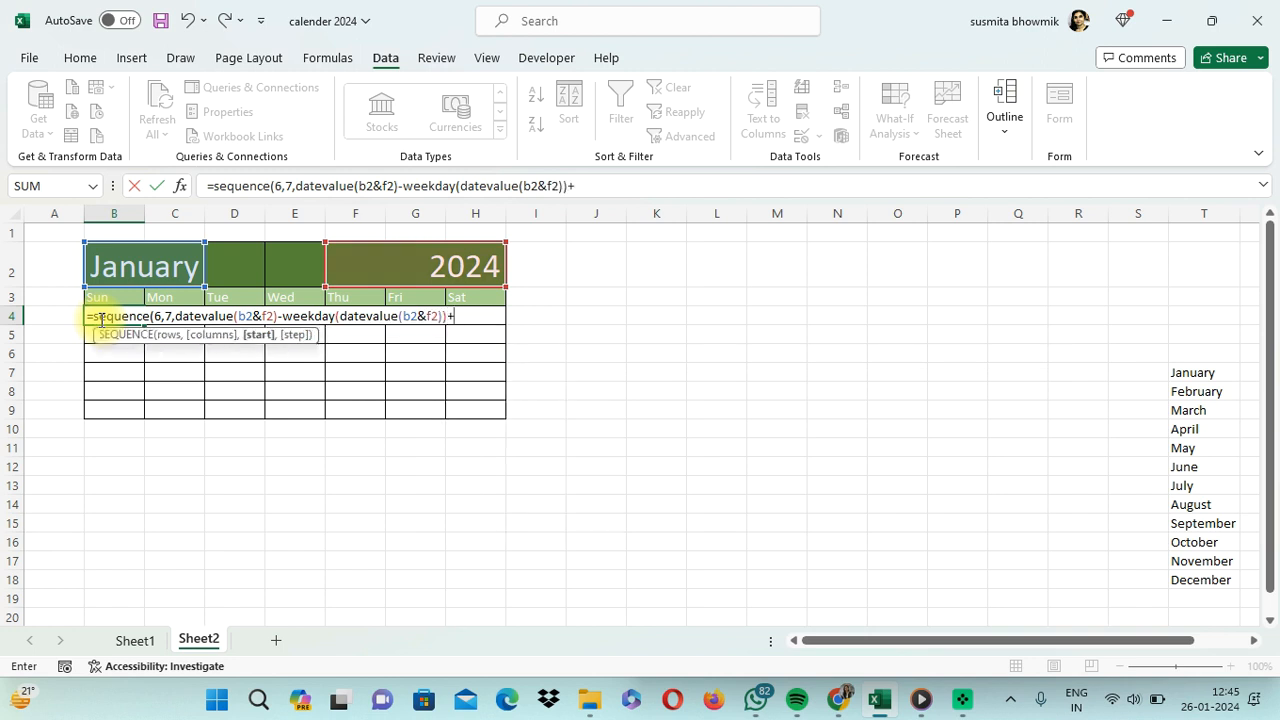
pyautogui.write('1)')
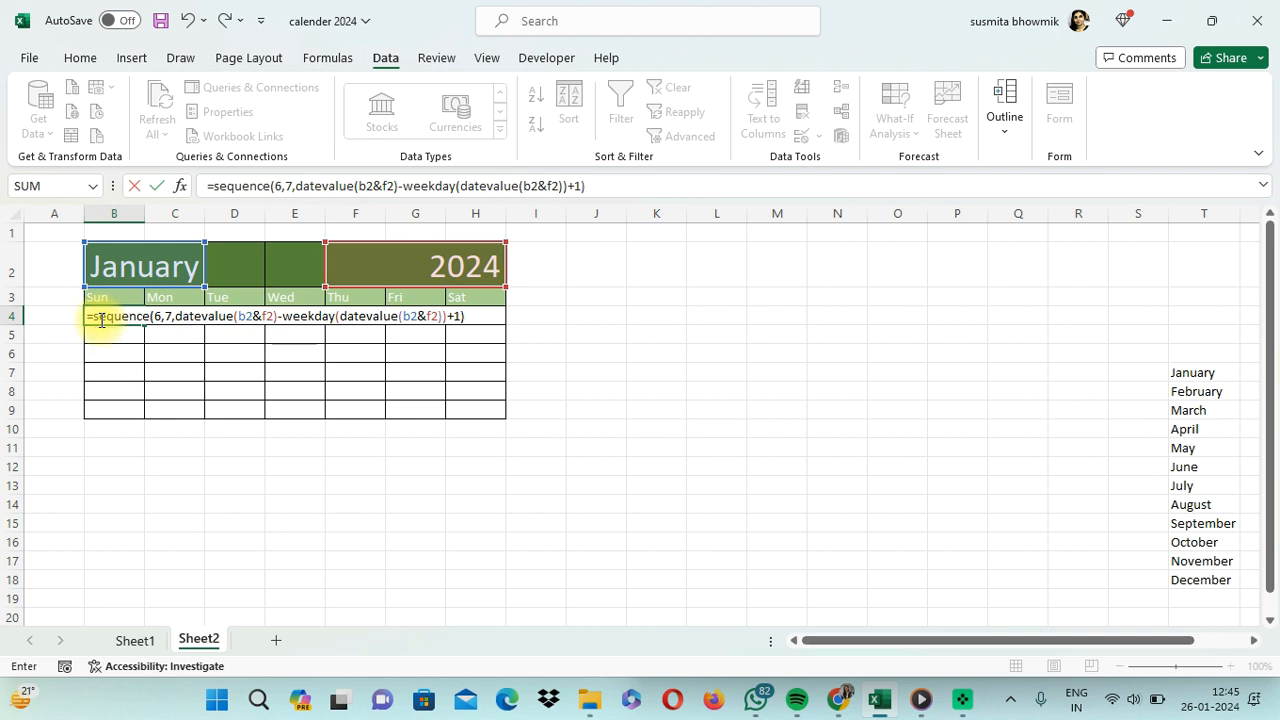
pyautogui.press('Return')
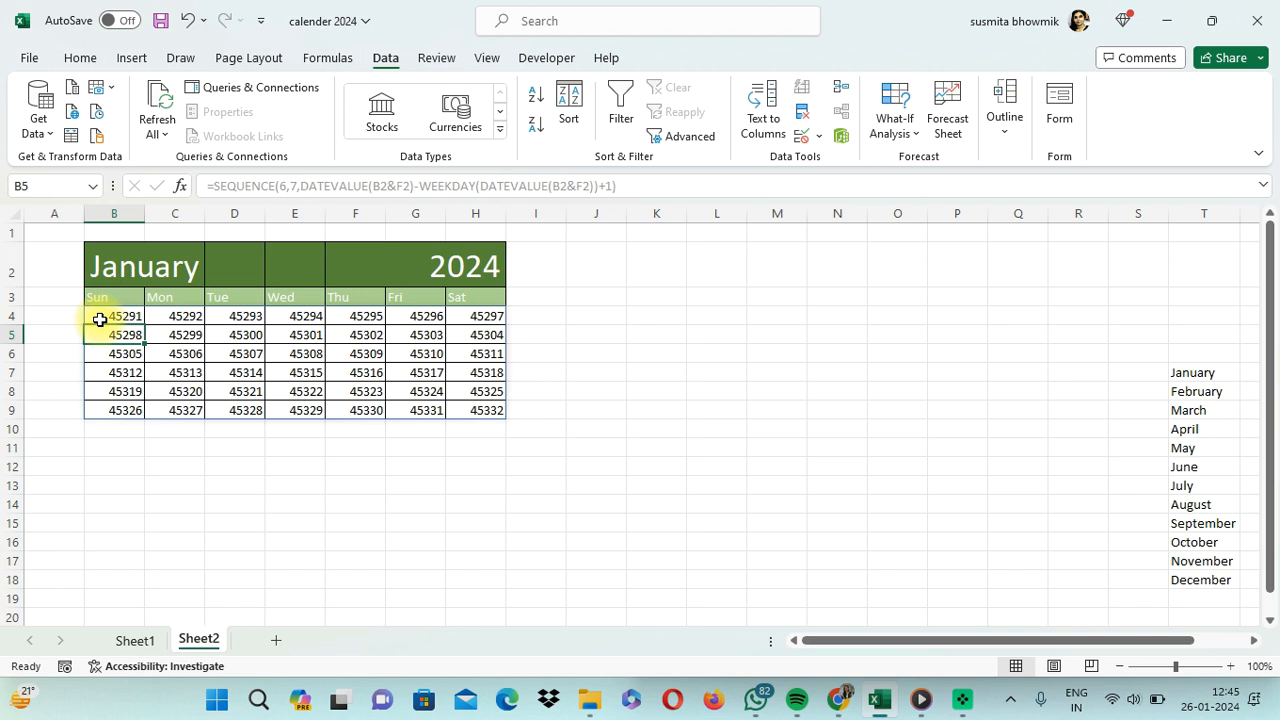
# Step: Apply the custom number format d to calendar cells B4:H9 so each date shows only its day number
pyautogui.moveTo(101, 318); pyautogui.dragTo(484, 405)
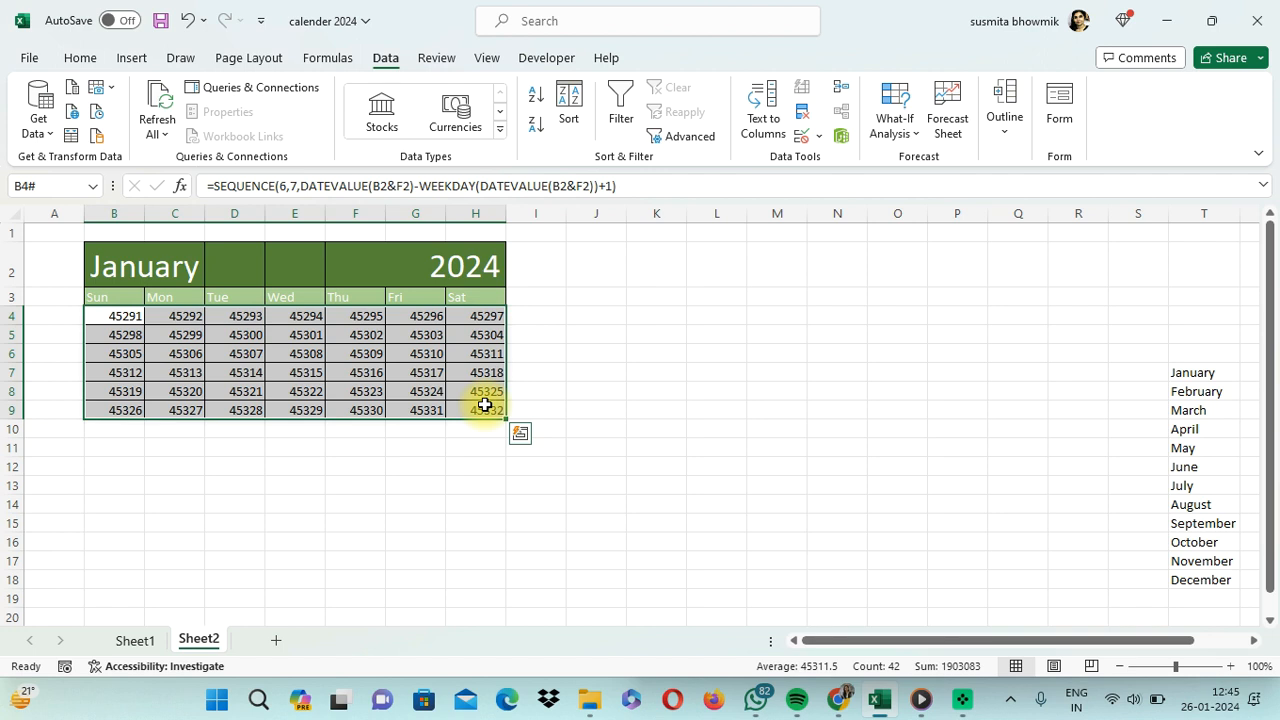
pyautogui.click(79, 59)
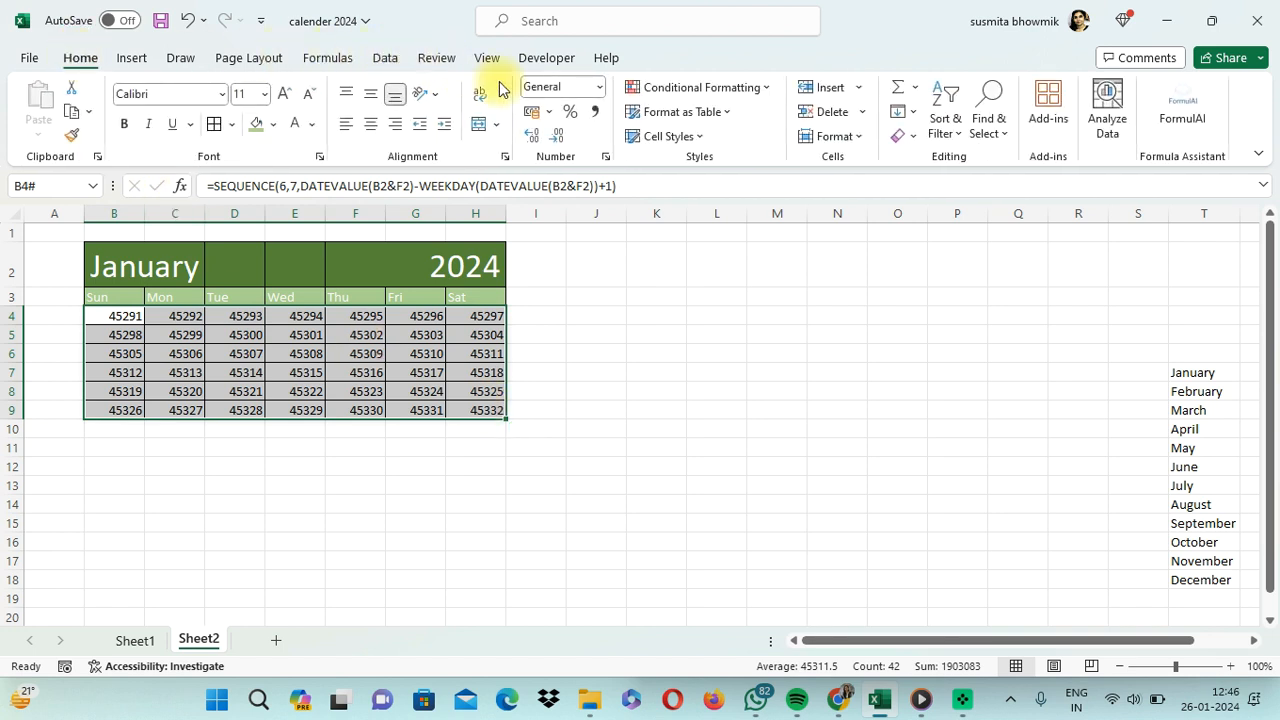
pyautogui.click(597, 88)
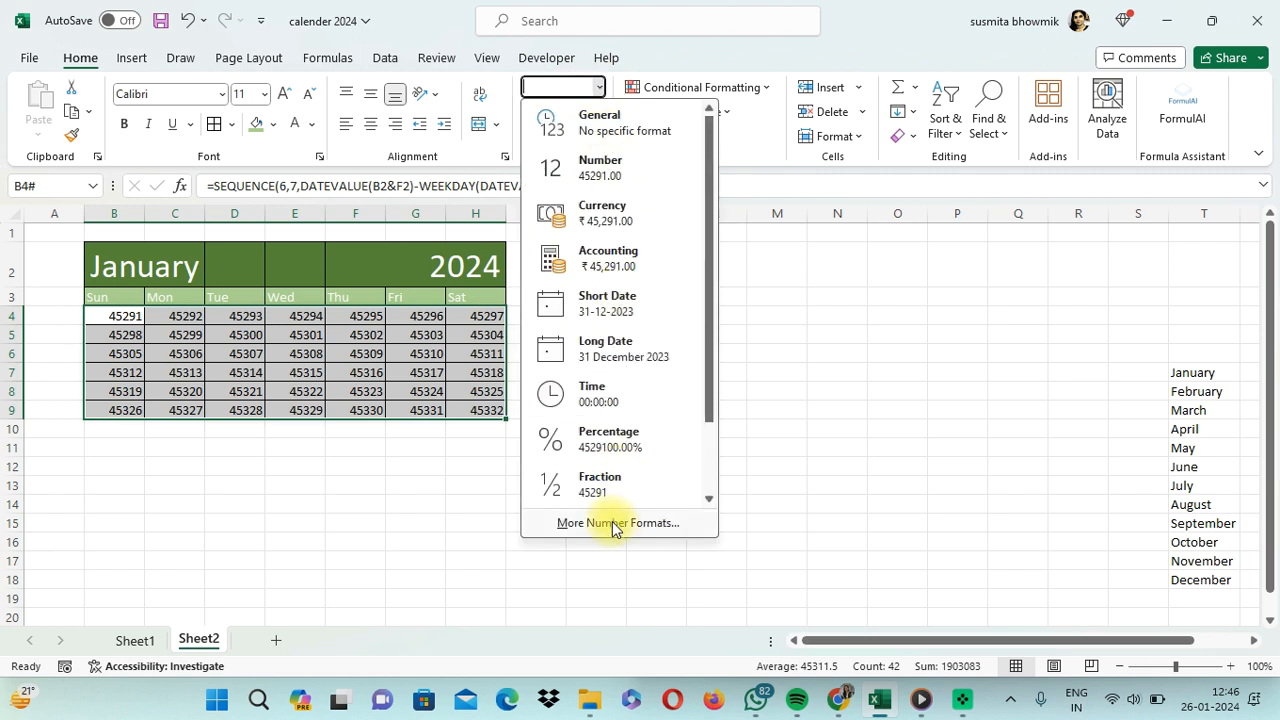
pyautogui.moveTo(711, 408); pyautogui.dragTo(714, 540)
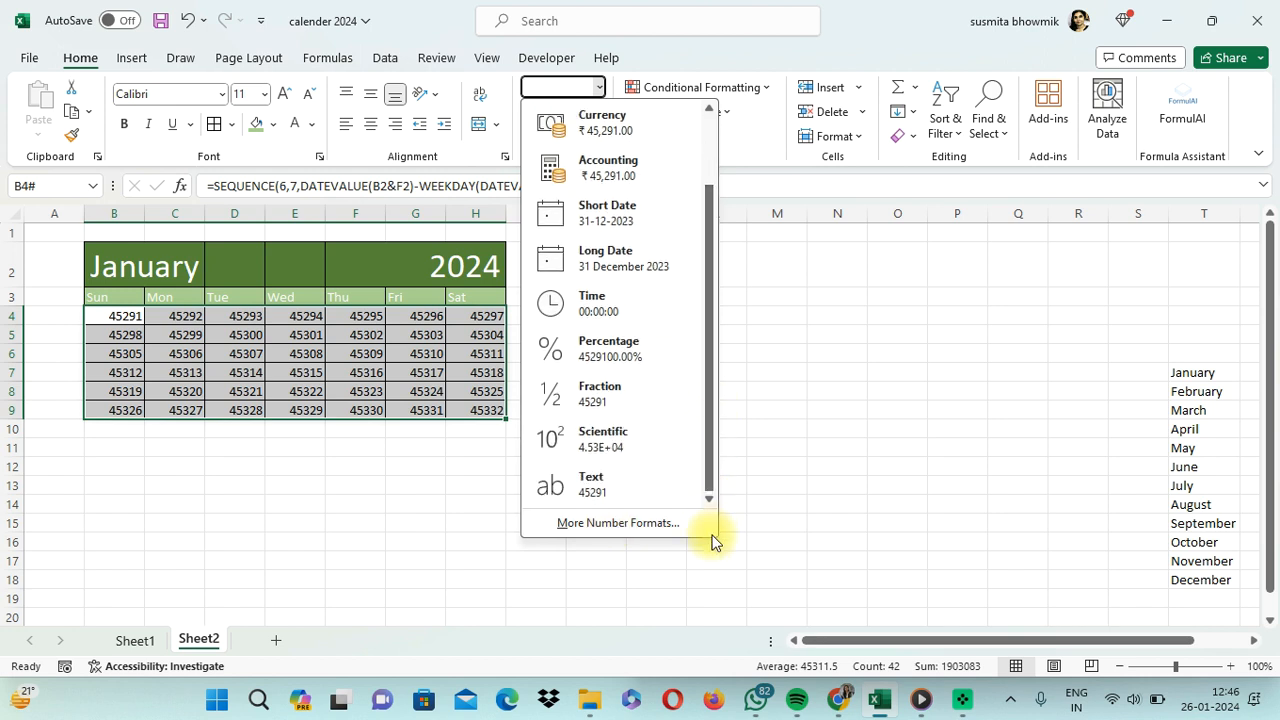
pyautogui.click(640, 522)
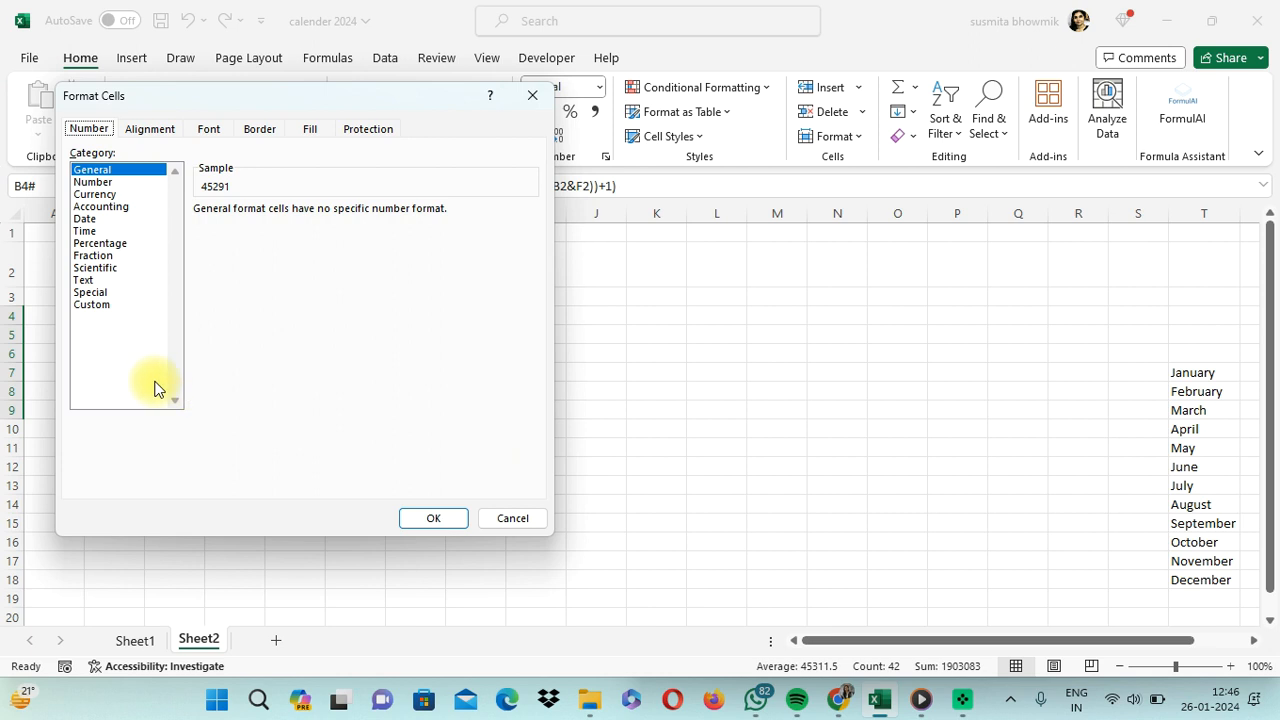
pyautogui.click(86, 305)
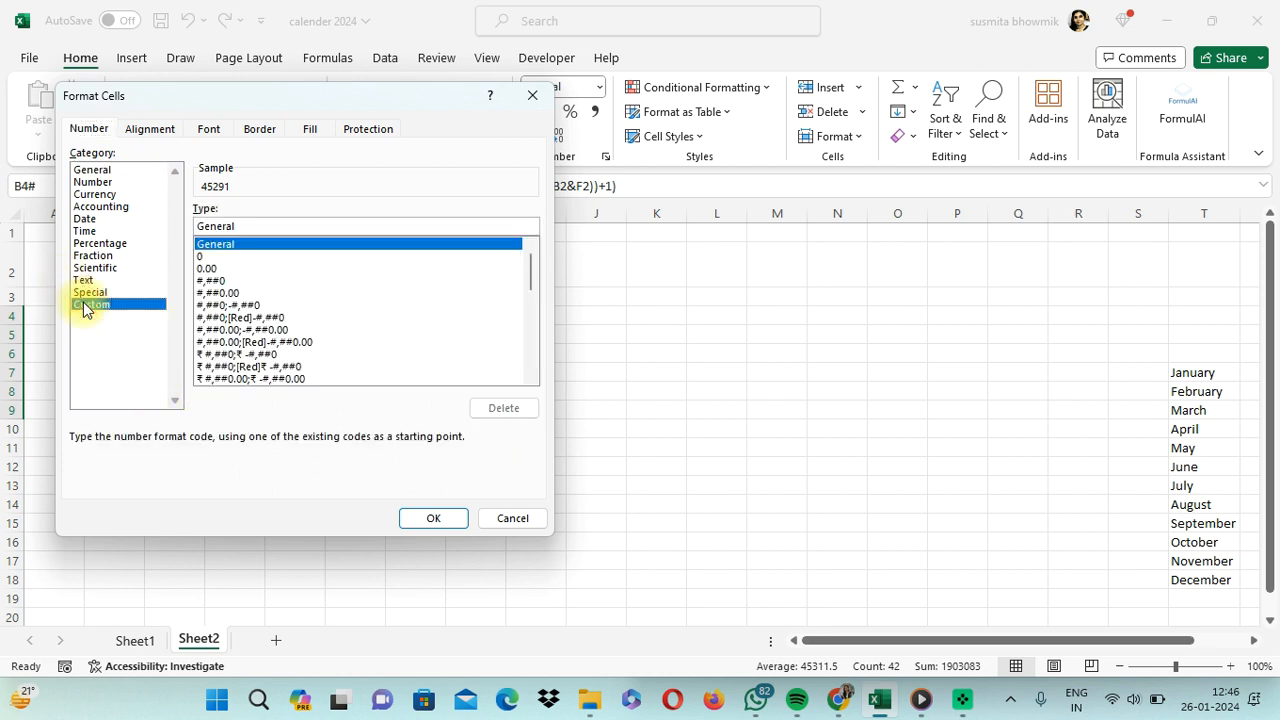
pyautogui.click(245, 228)
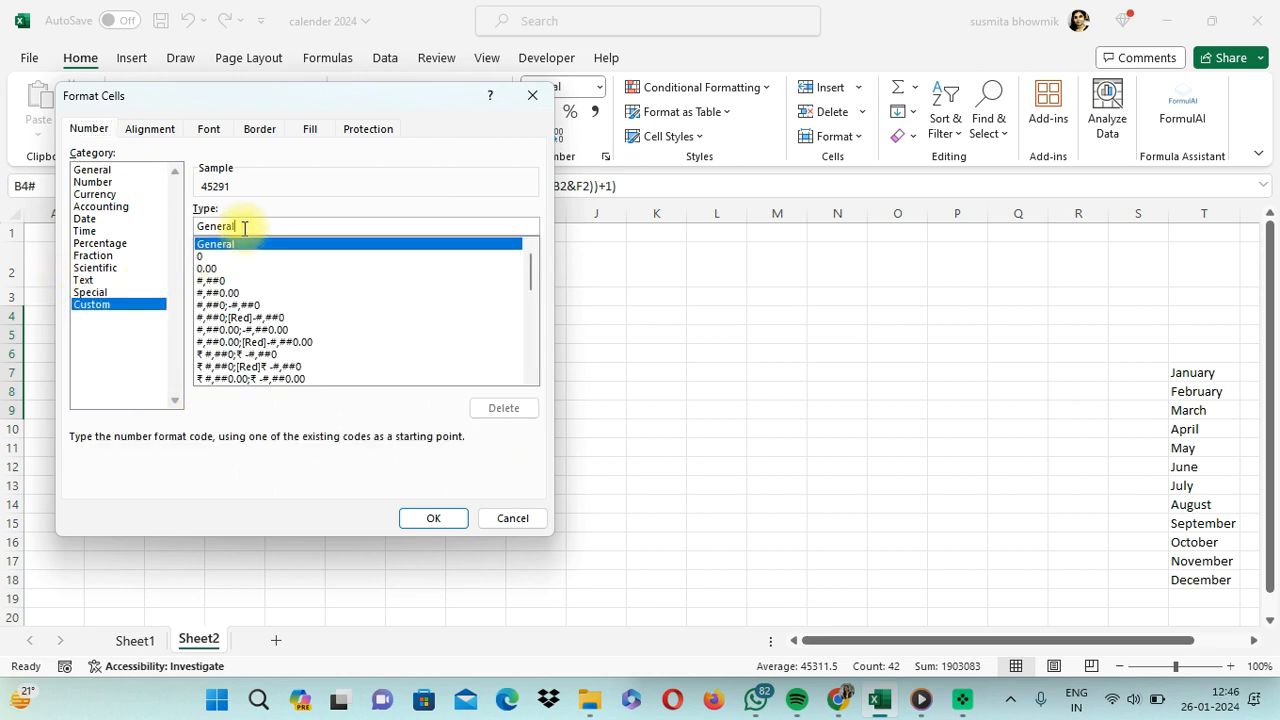
pyautogui.press('BackSpace')
pyautogui.press('BackSpace')
pyautogui.press('BackSpace')
pyautogui.press('BackSpace')
pyautogui.press('BackSpace')
pyautogui.press('BackSpace')
pyautogui.press('BackSpace')
pyautogui.write('d')
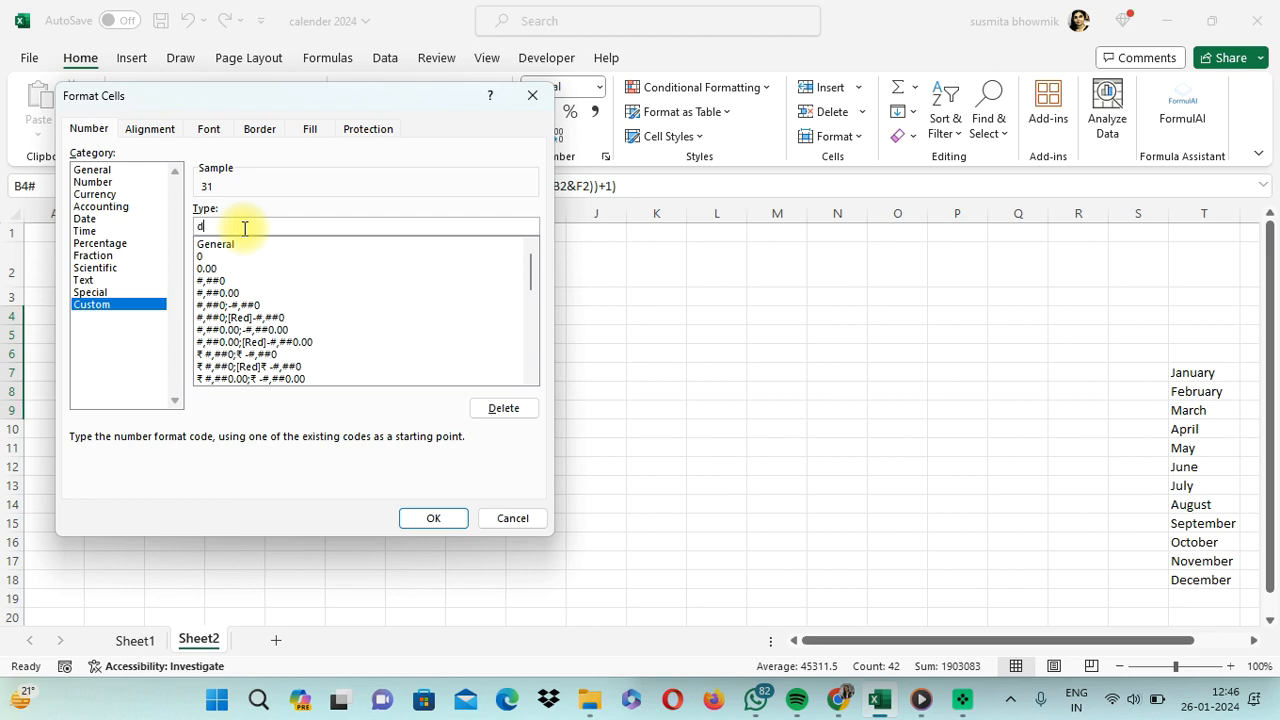
pyautogui.click(432, 520)
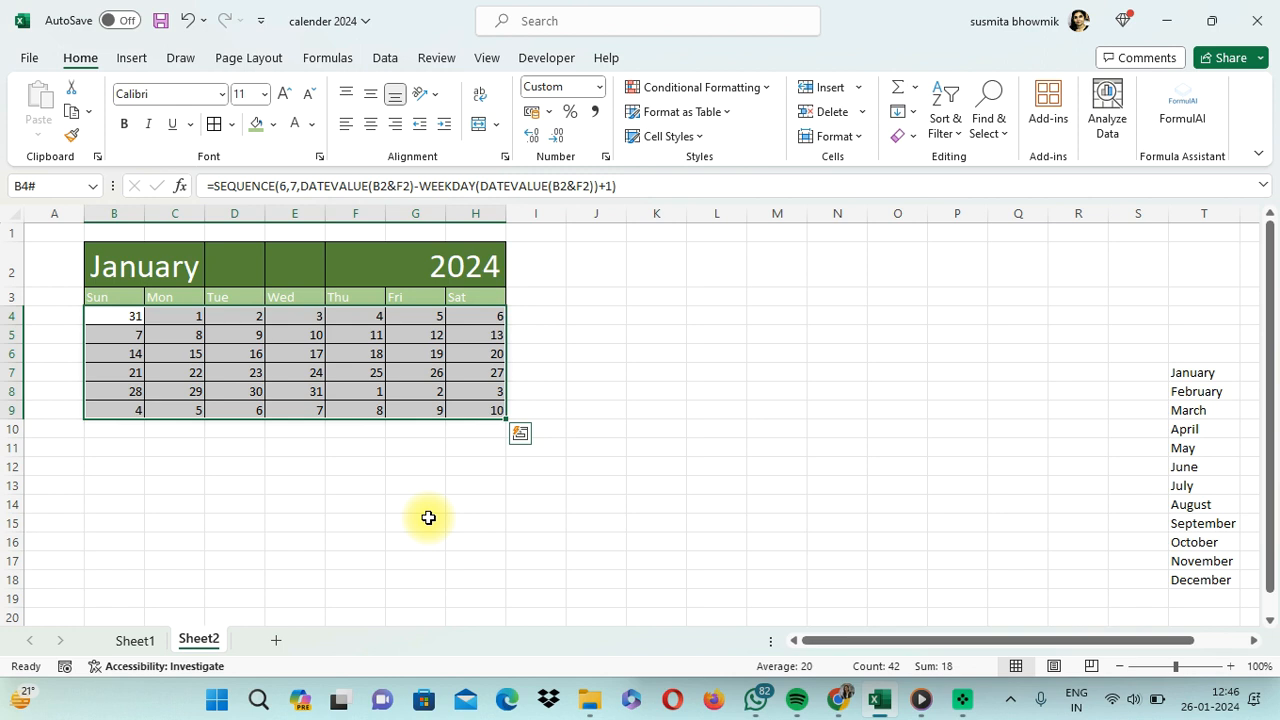
# Step: Start a formula-based conditional formatting rule for the calendar dates B4:H9, using =month(b4)<>month($b$2&$f$2)
pyautogui.click(756, 91)
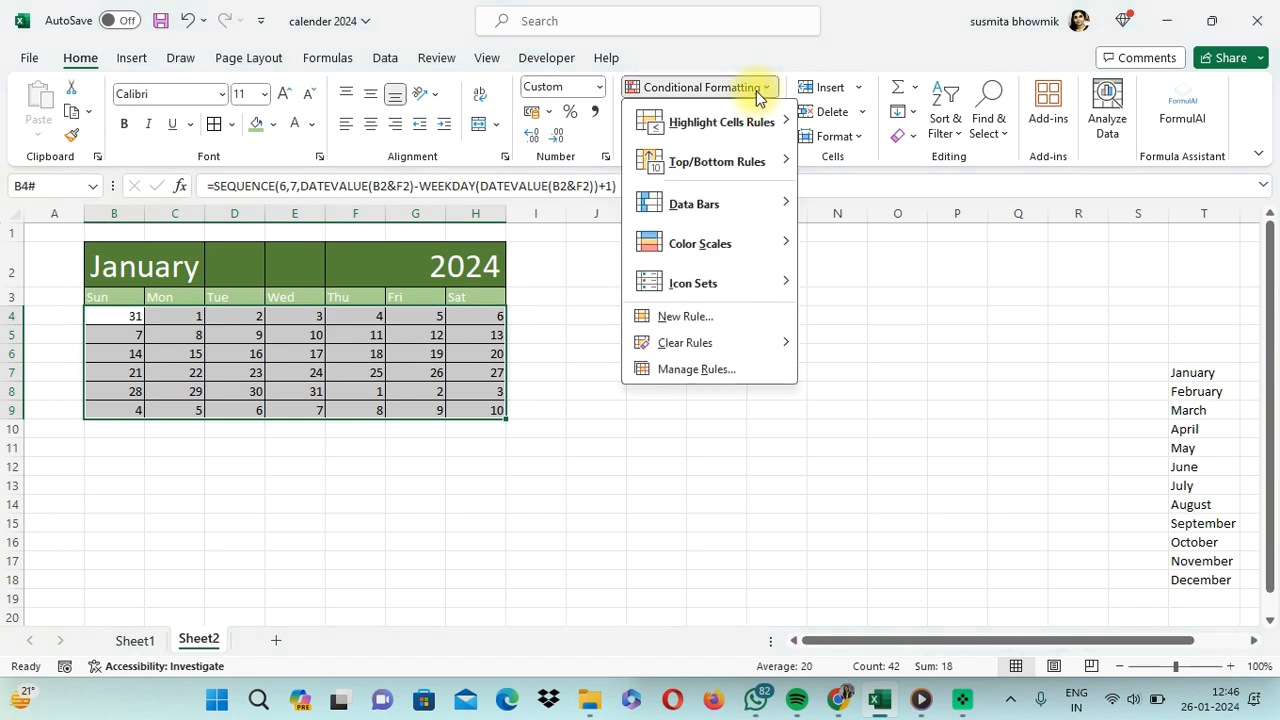
pyautogui.click(680, 318)
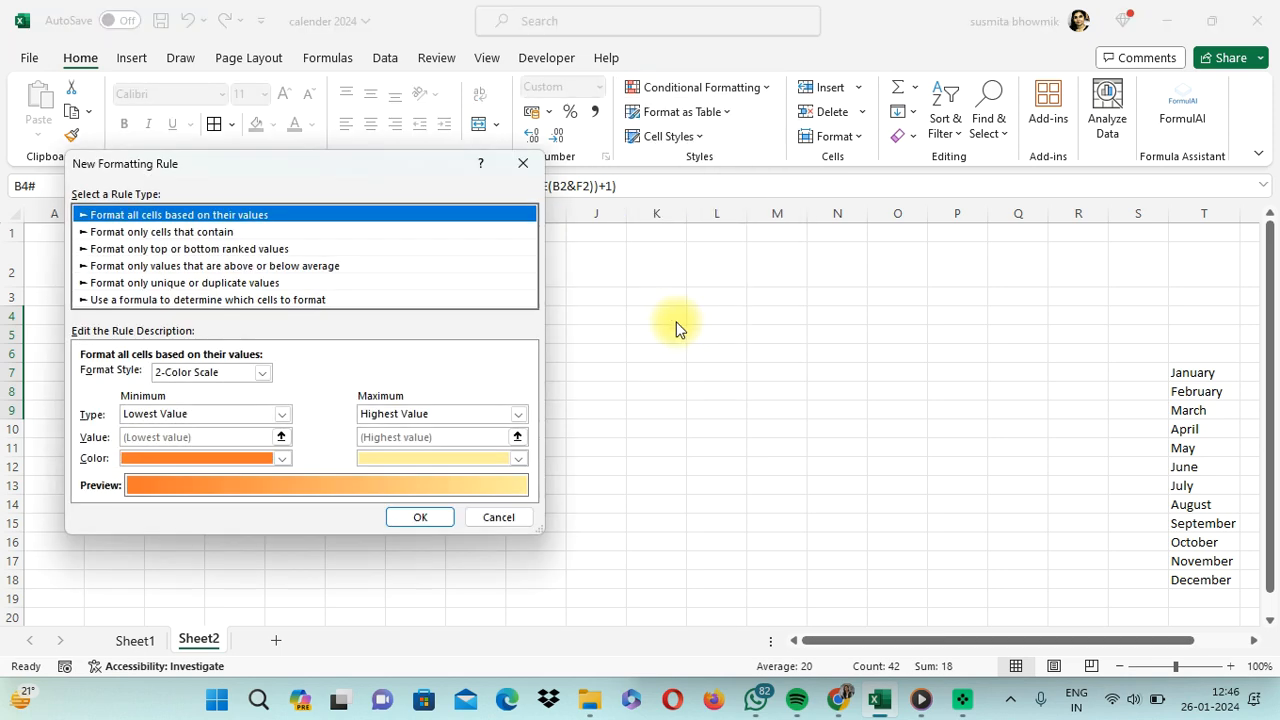
pyautogui.click(226, 300)
pyautogui.click(99, 375)
pyautogui.write('=')
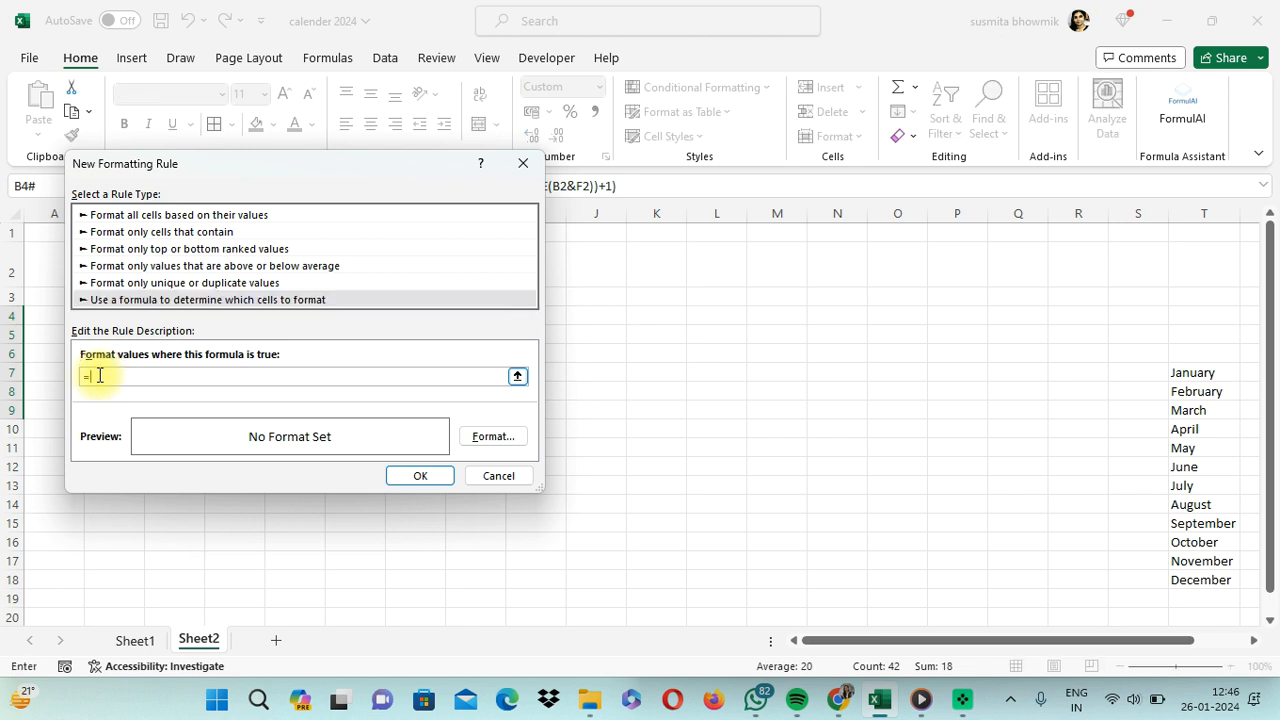
pyautogui.write('month(b4)<>month($b$2')
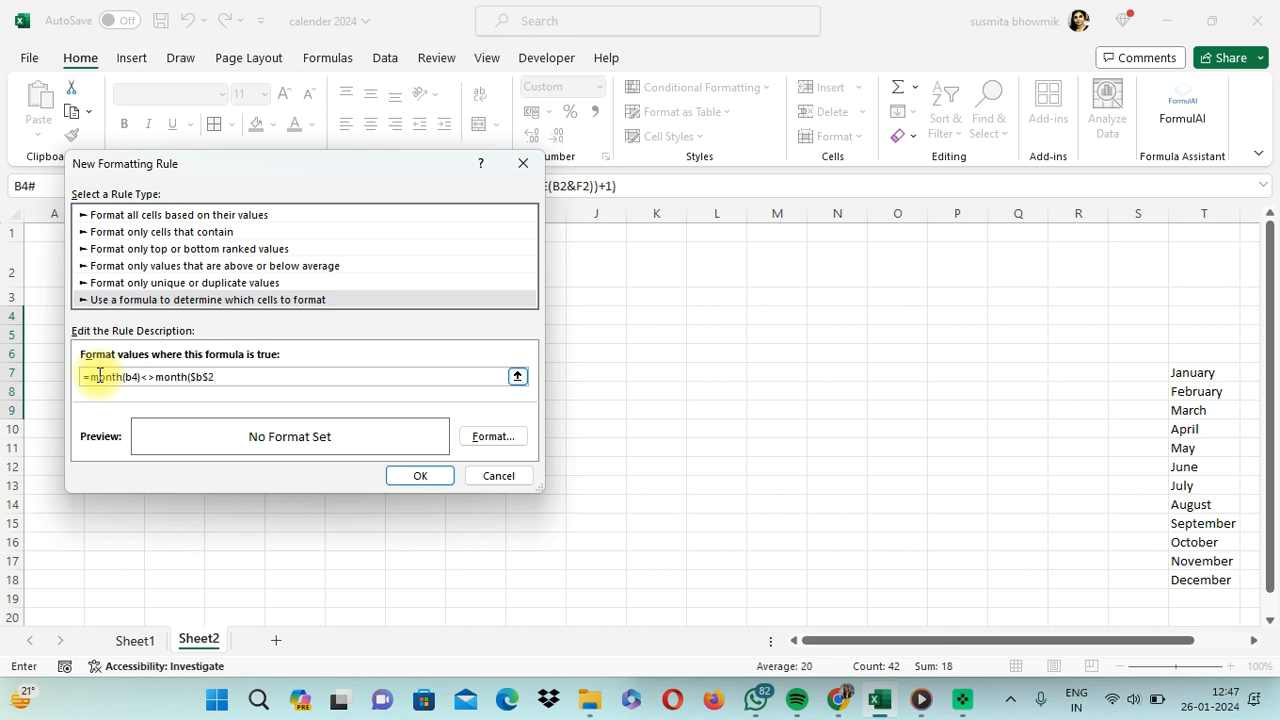
pyautogui.write('&$f$2)')
# Step: Give the conditional formatting rule a gray font color and apply it to the calendar dates
pyautogui.click(492, 439)
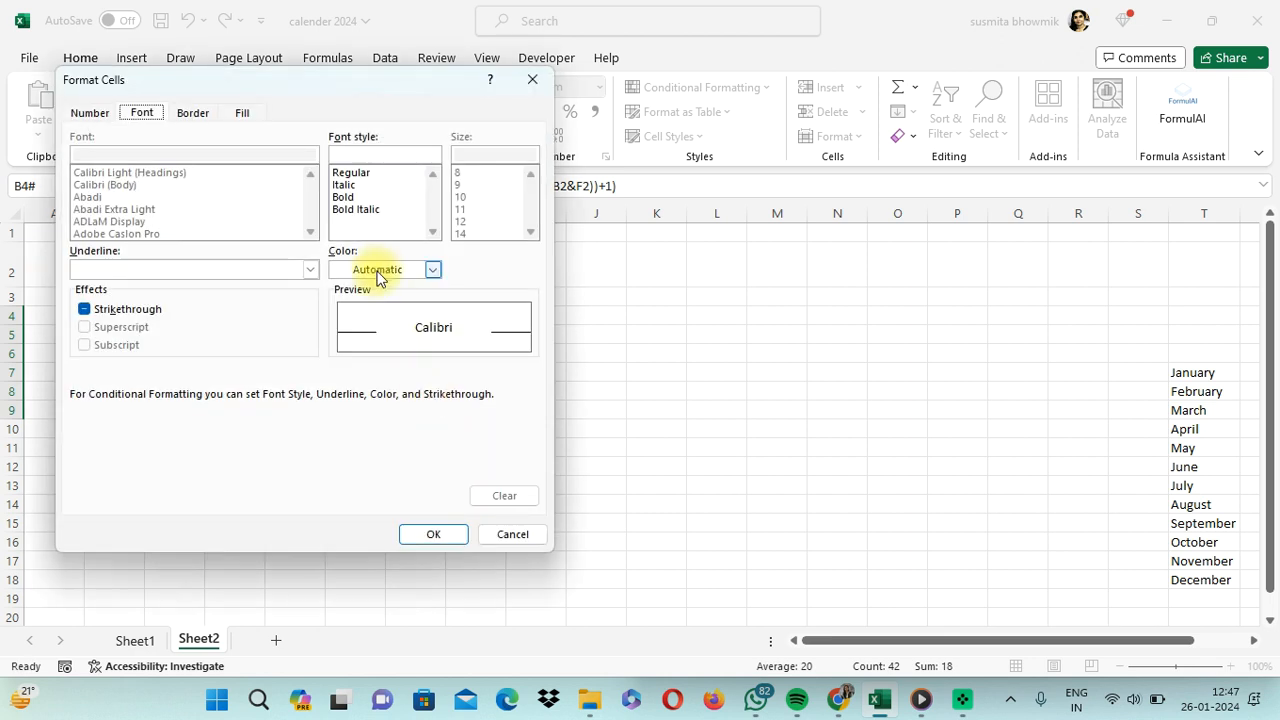
pyautogui.click(376, 272)
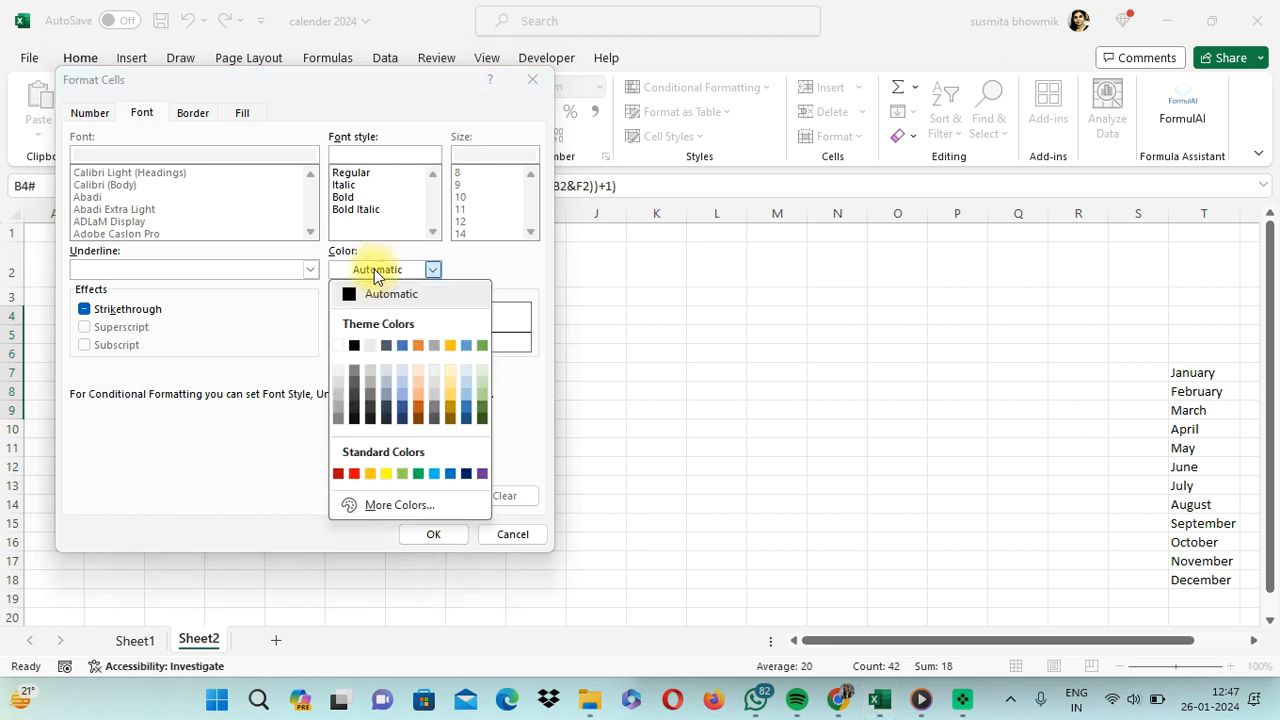
pyautogui.click(337, 404)
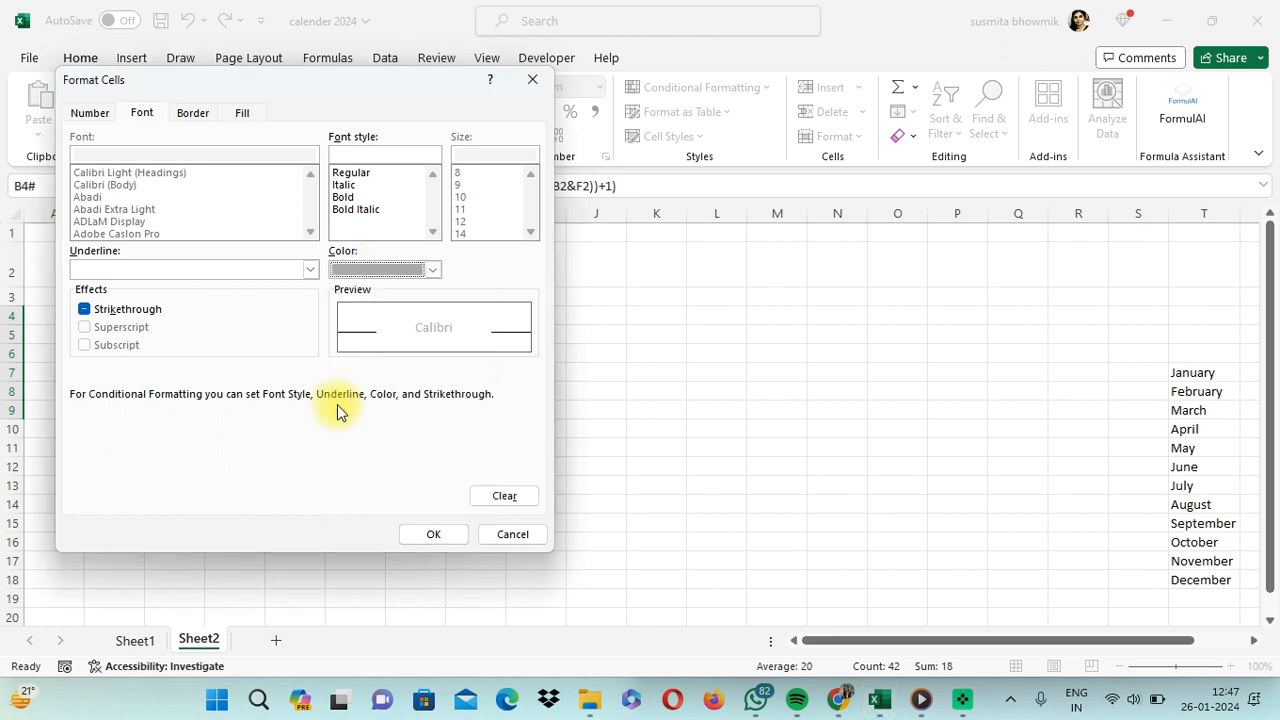
pyautogui.click(436, 532)
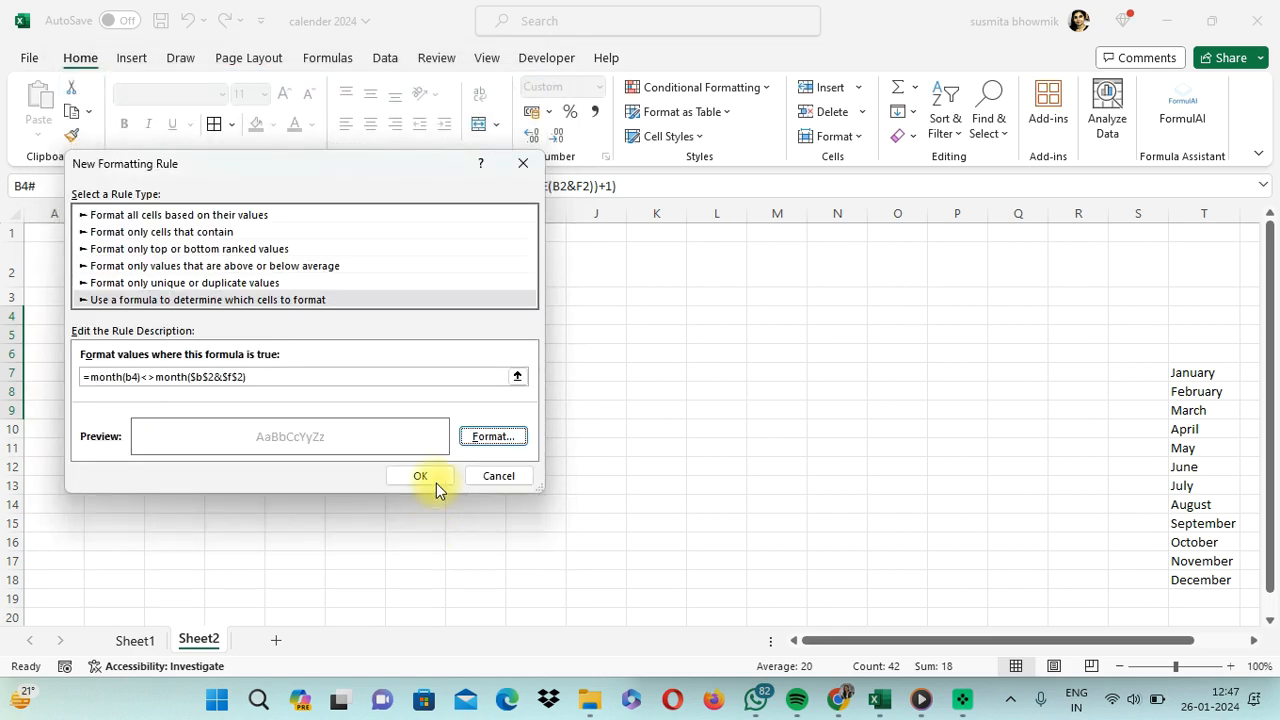
pyautogui.click(433, 480)
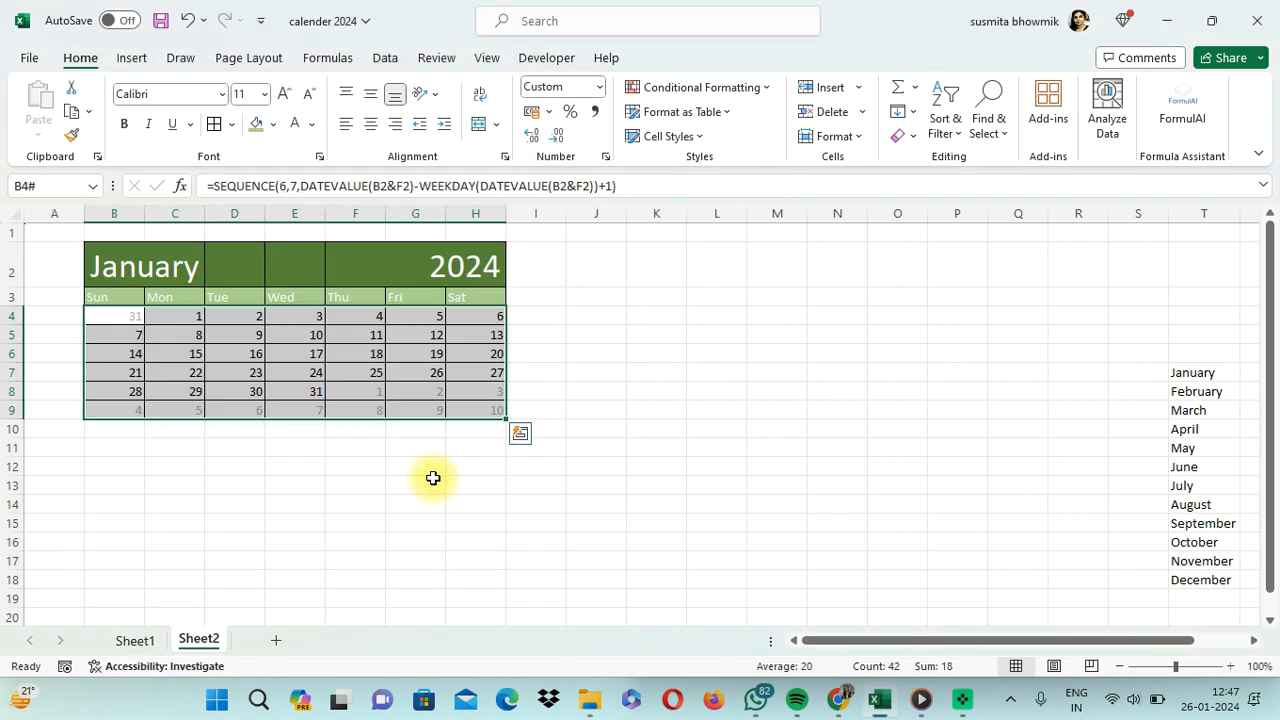
pyautogui.click(383, 470)
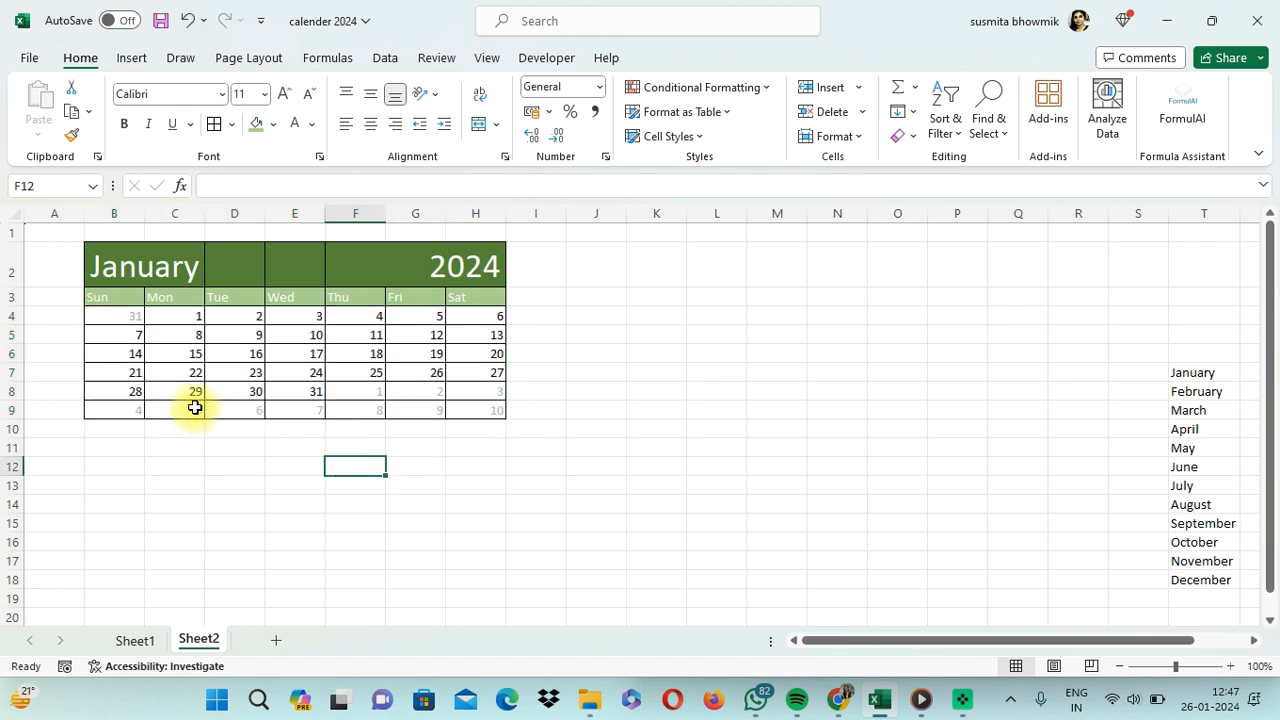
# Step: Test the month dropdown in cell B2 by choosing February, followed by June
pyautogui.click(183, 264)
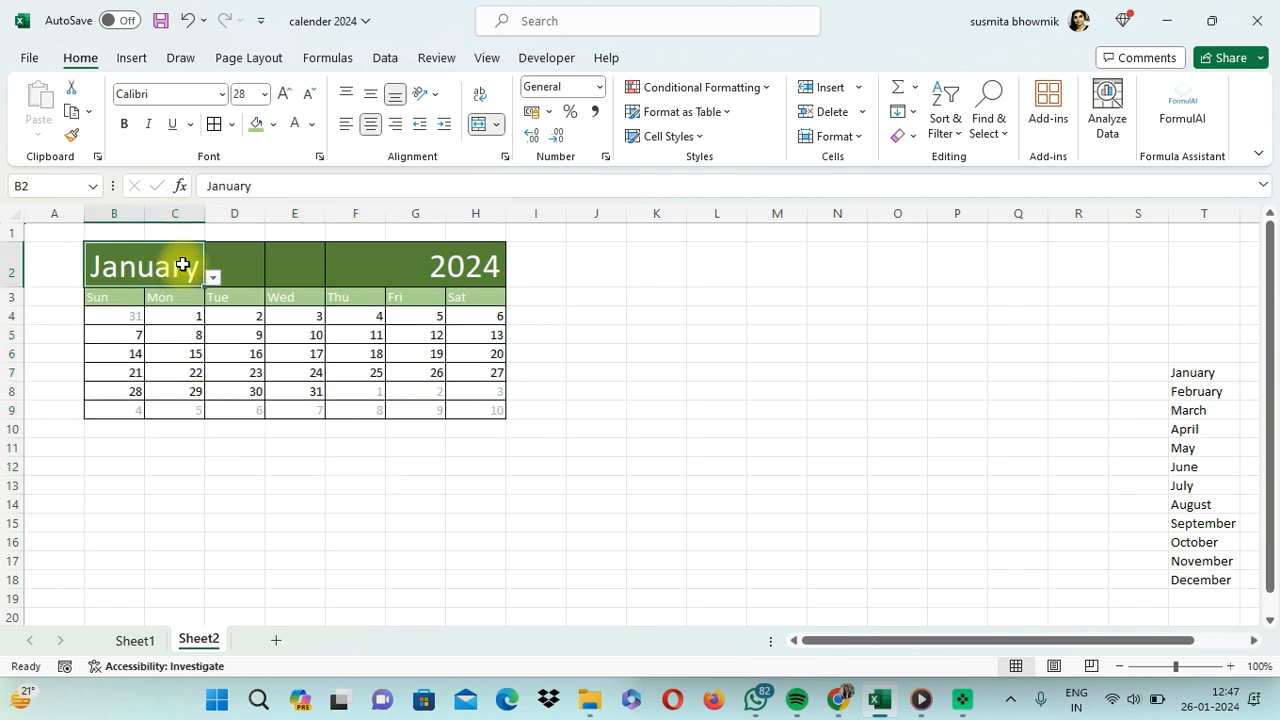
pyautogui.click(213, 278)
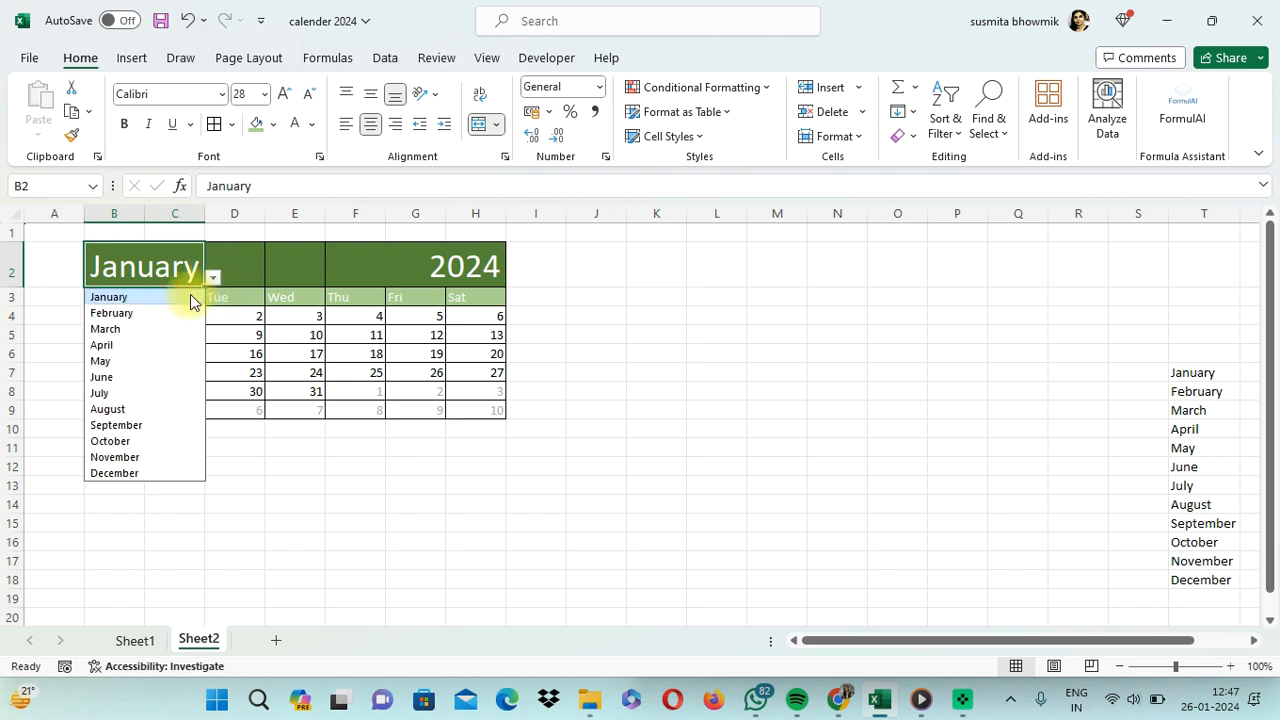
pyautogui.click(127, 313)
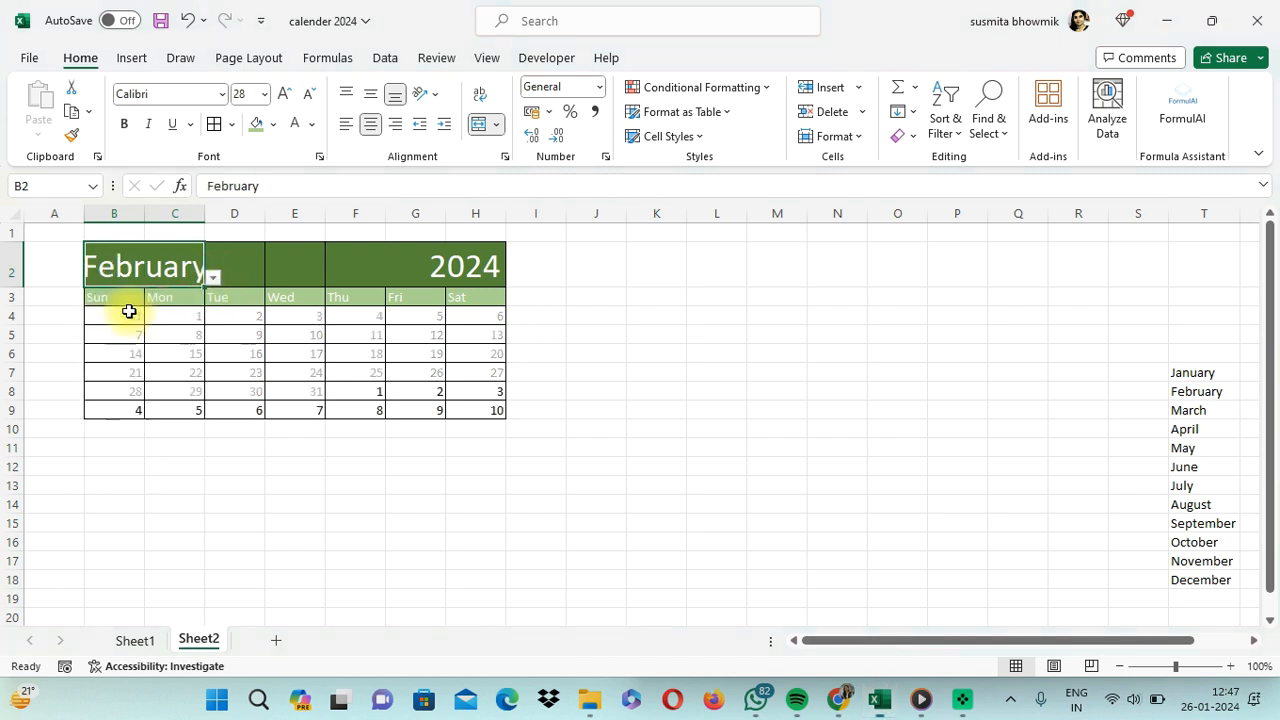
pyautogui.click(213, 278)
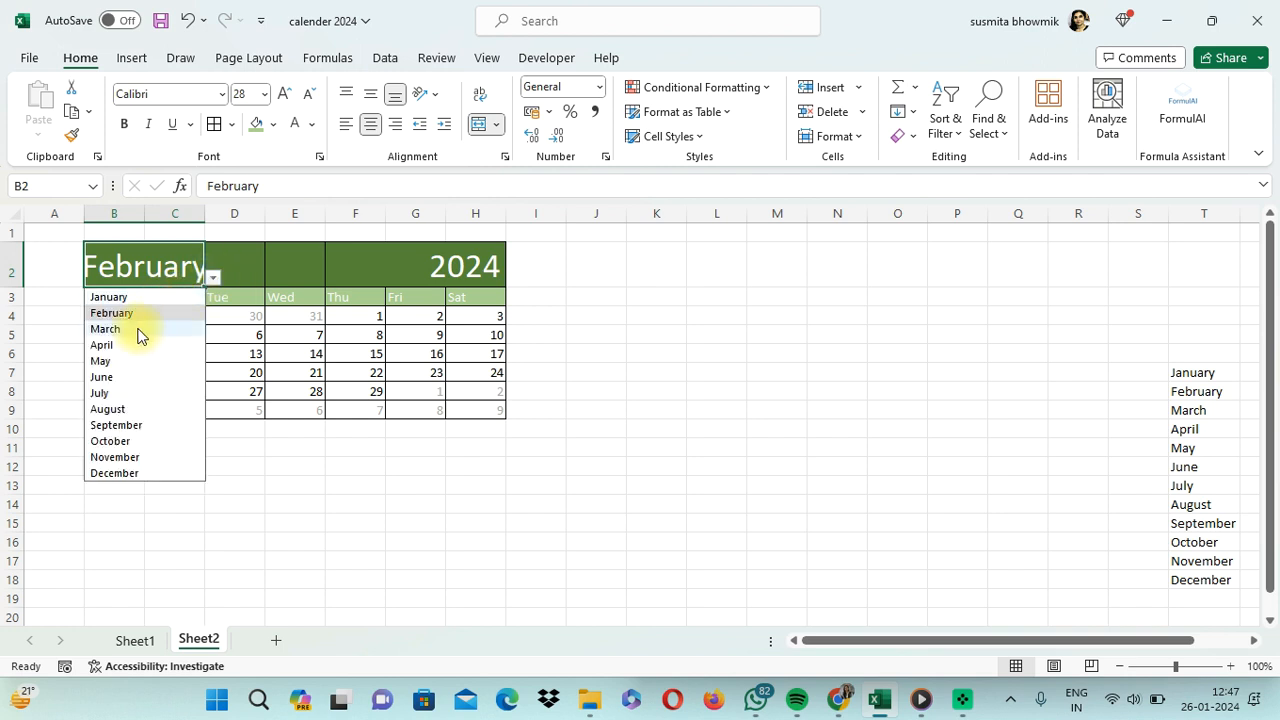
pyautogui.click(117, 377)
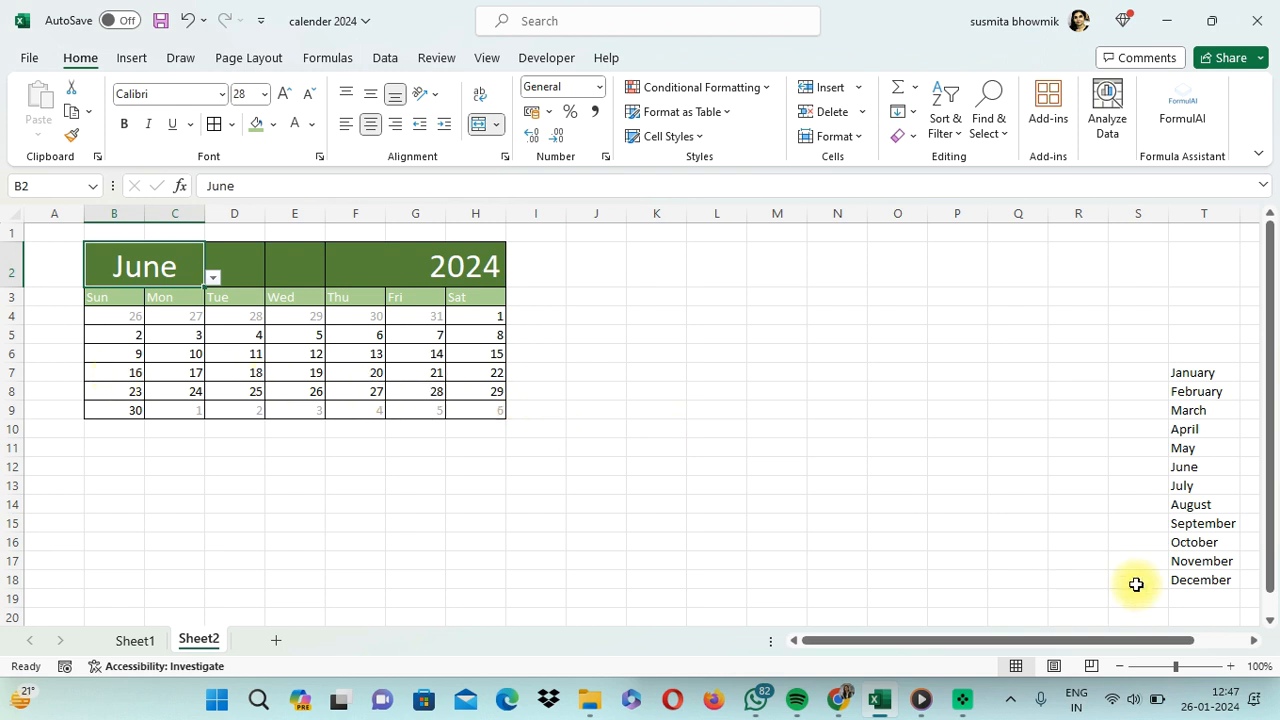
pyautogui.click(1220, 665)
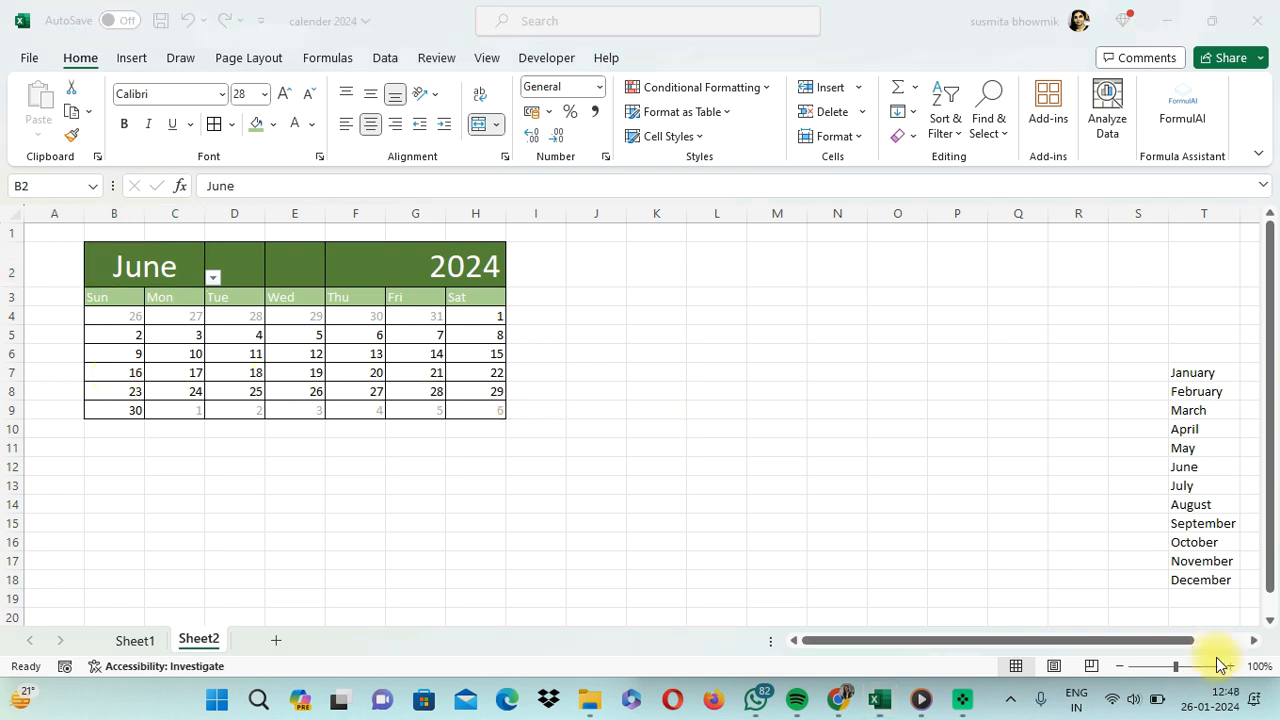